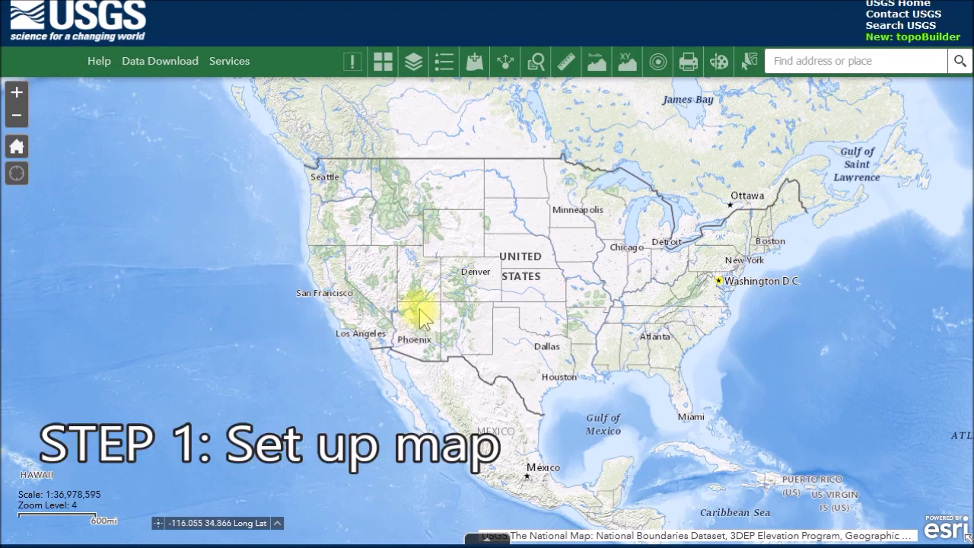
Bring the Stevens Creek area beside Table Mountain, California, into view on the map at zoom level 16
scroll(327, 306, "up", 2)
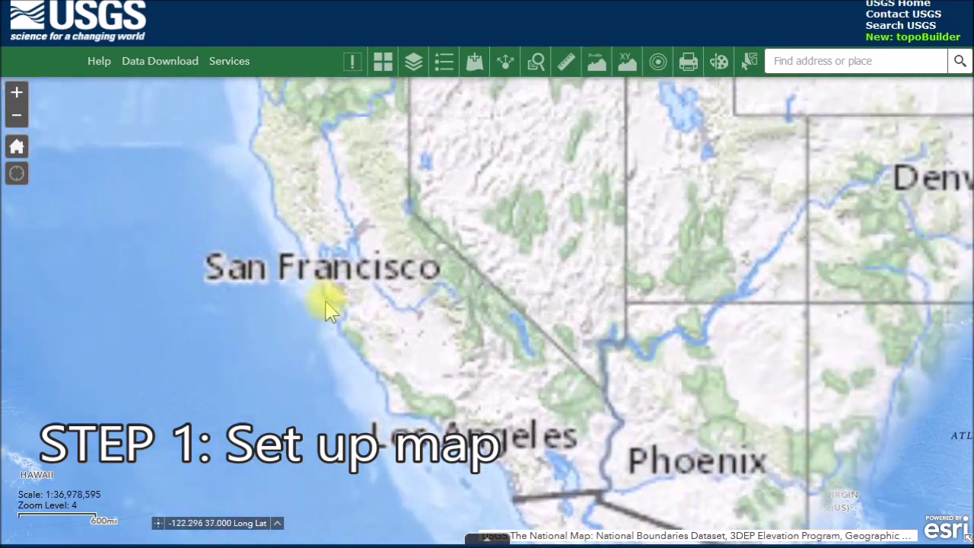
scroll(368, 256, "up", 2)
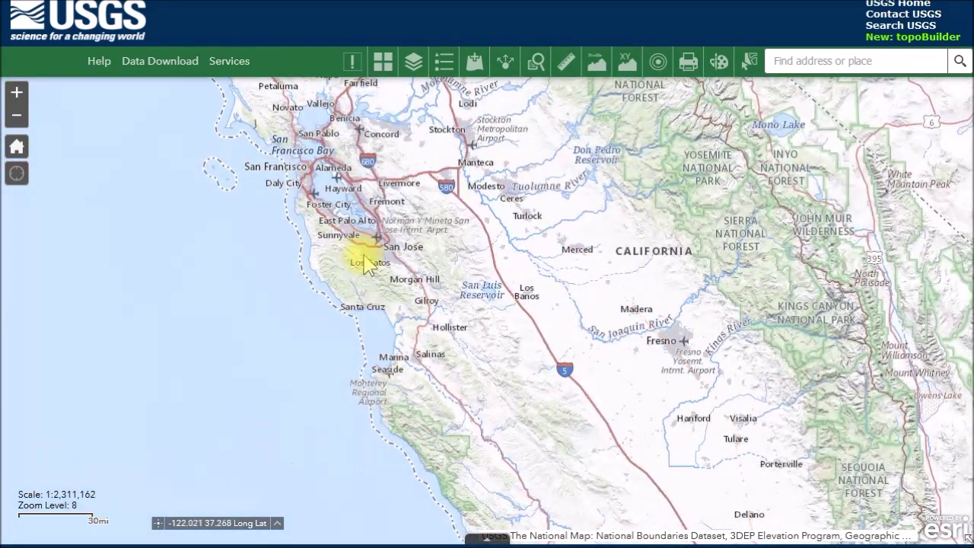
scroll(365, 261, "up", 2)
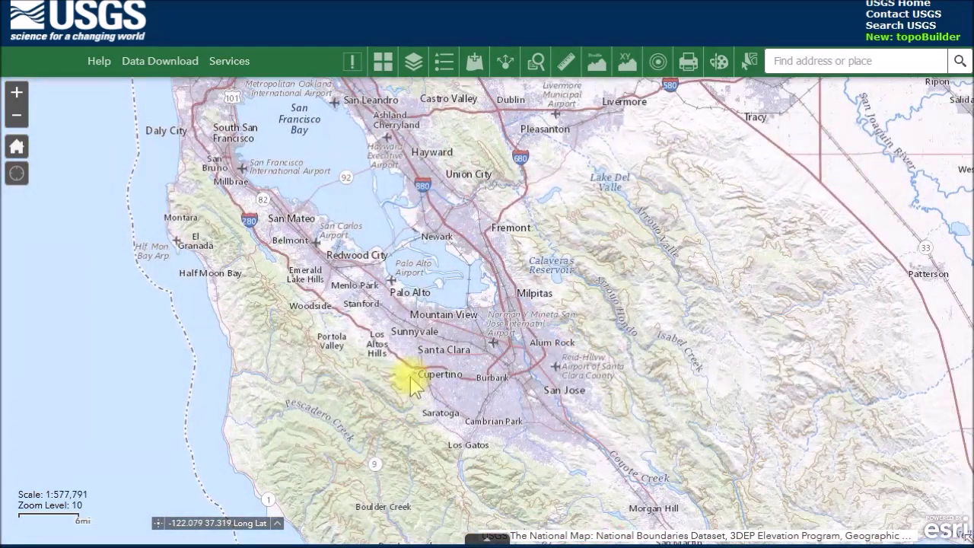
scroll(410, 385, "up", 2)
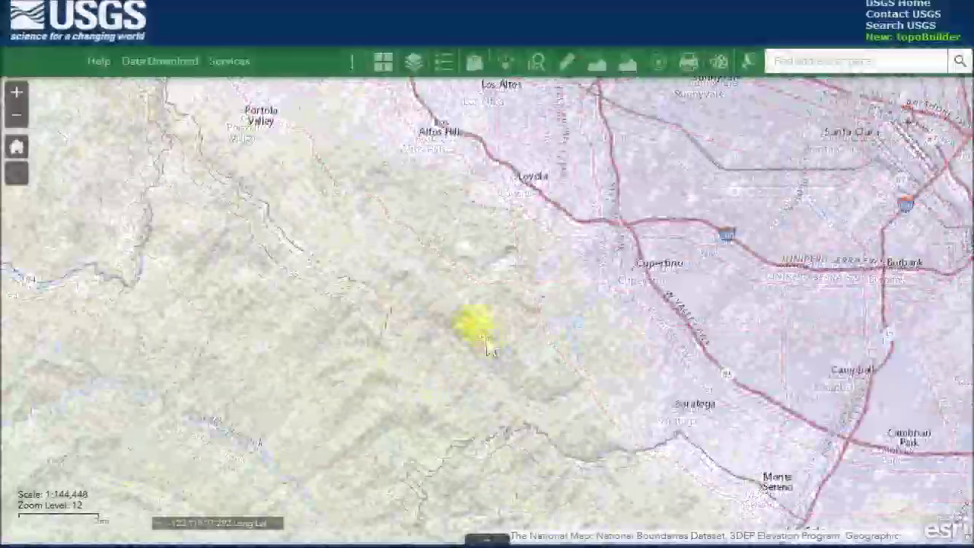
scroll(466, 338, "up", 2)
left_click_drag(474, 386, 496, 305)
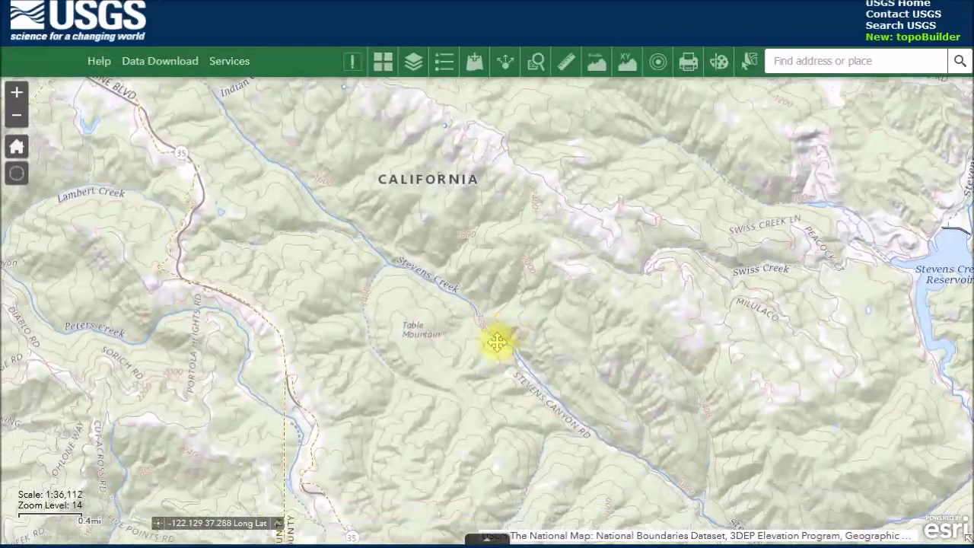
scroll(495, 304, "up", 2)
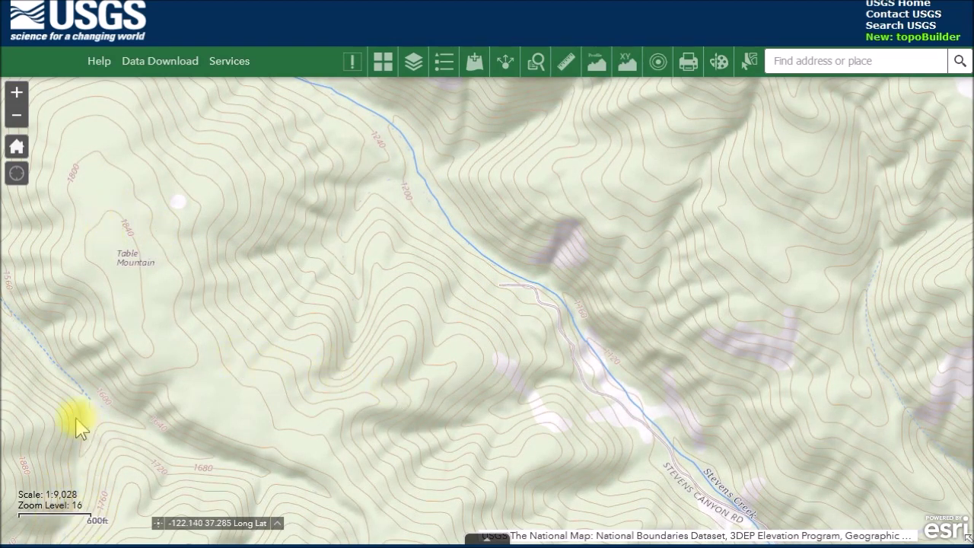
left_click(17, 93)
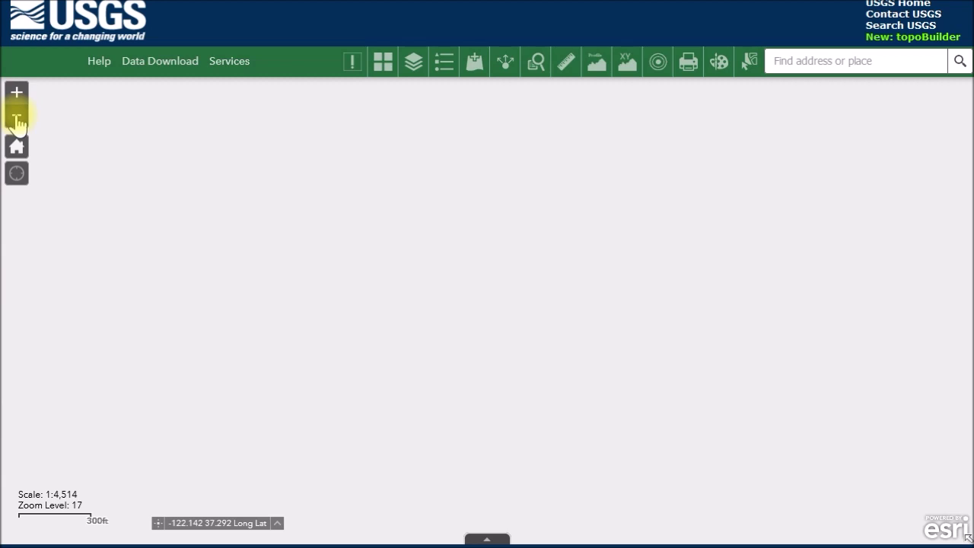
left_click(17, 118)
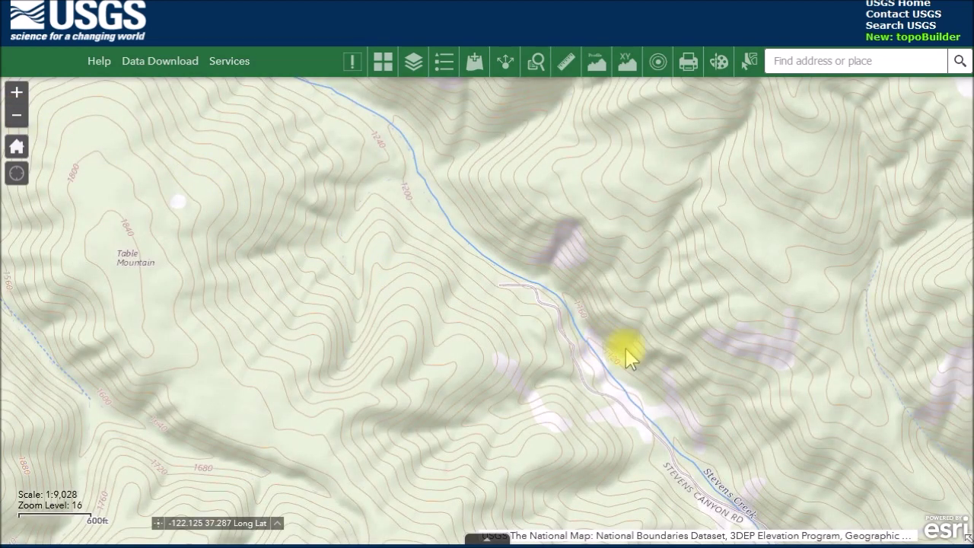
left_click_drag(622, 365, 573, 226)
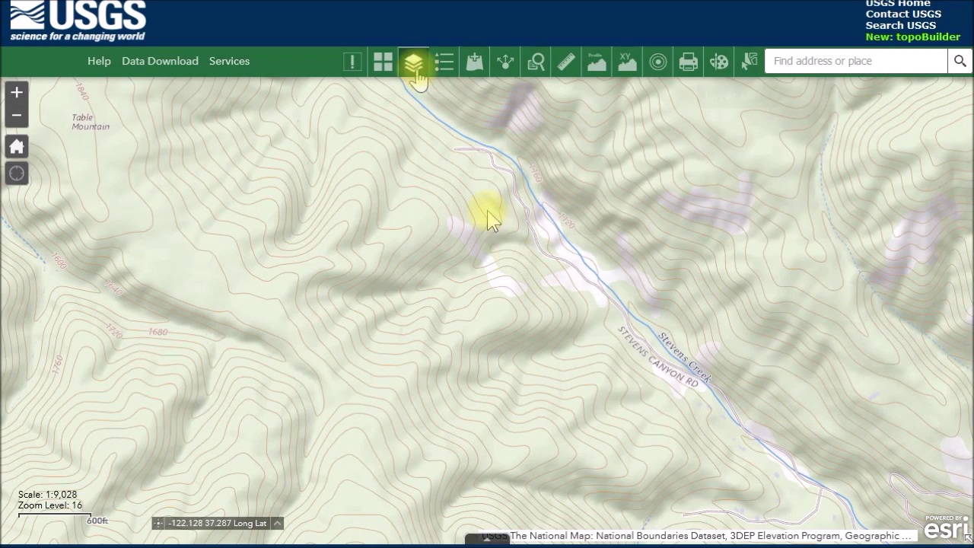
Open the layer list, review the available layers, and turn on the 3DEP Elevation - Hillshade layer
left_click(415, 65)
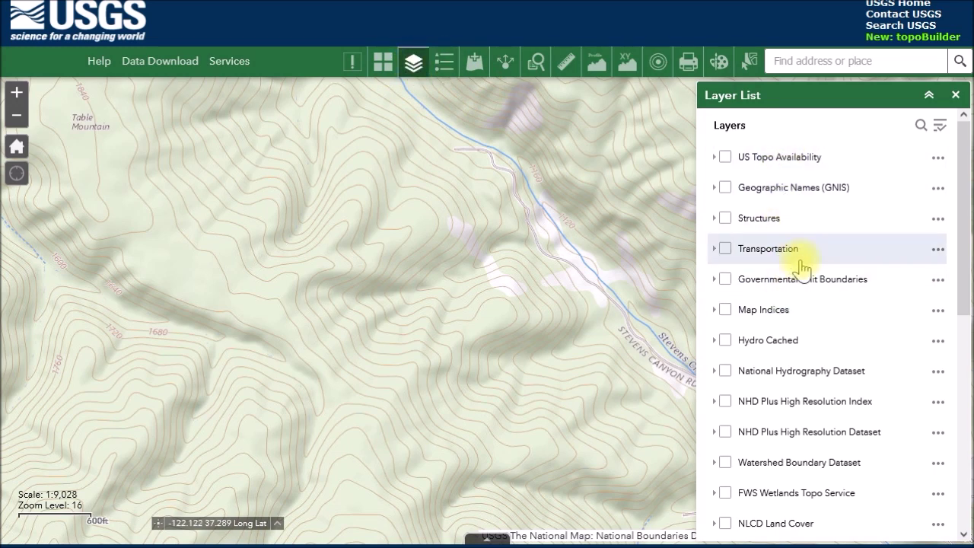
scroll(791, 456, "down", 8)
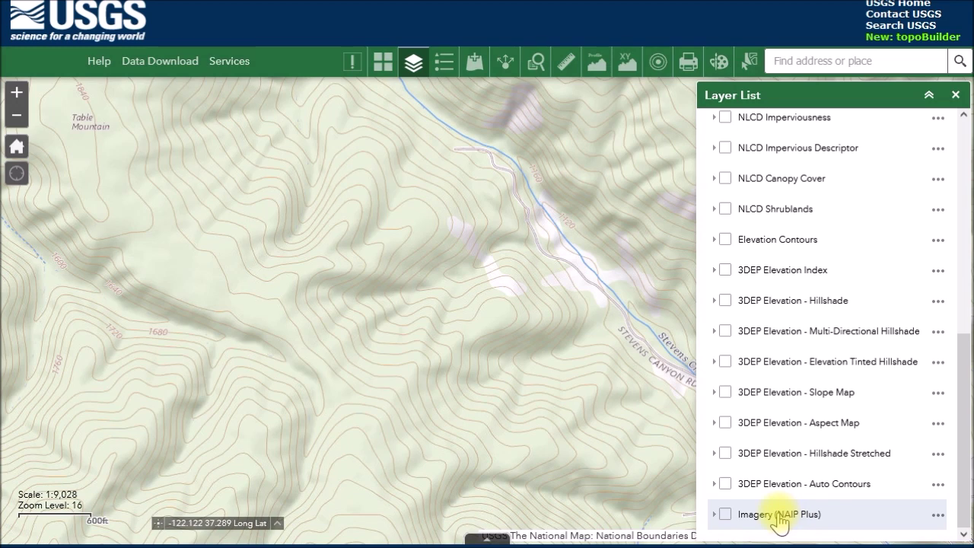
scroll(783, 517, "up", 8)
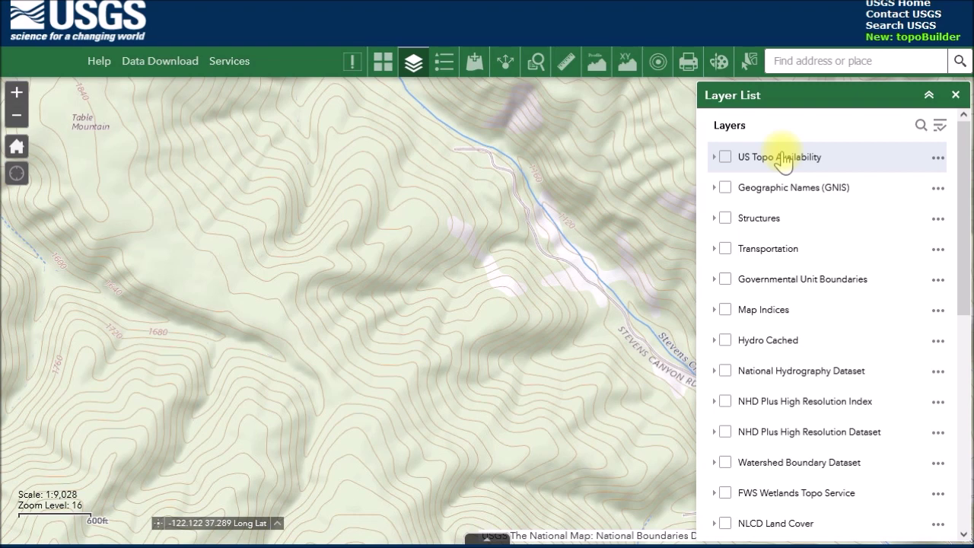
scroll(798, 228, "down", 4)
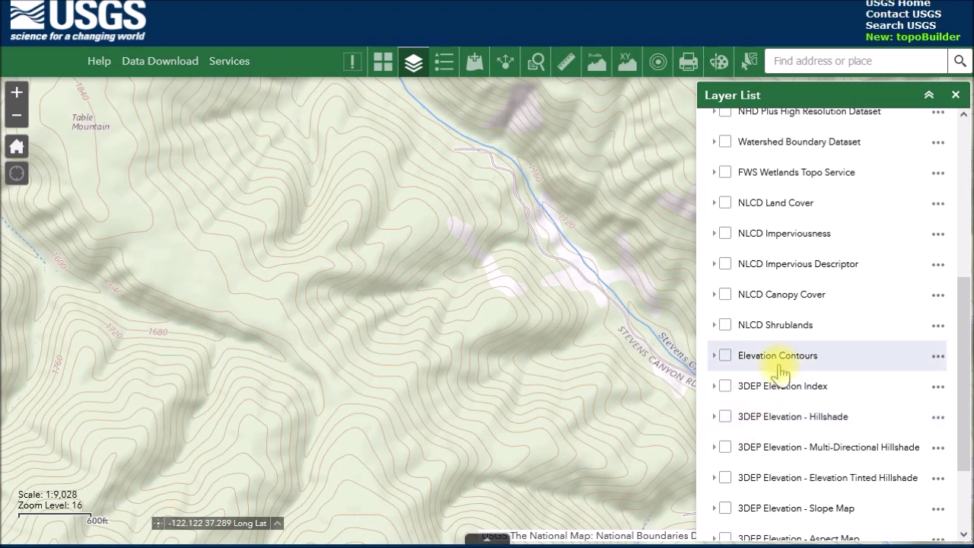
scroll(757, 396, "down", 3)
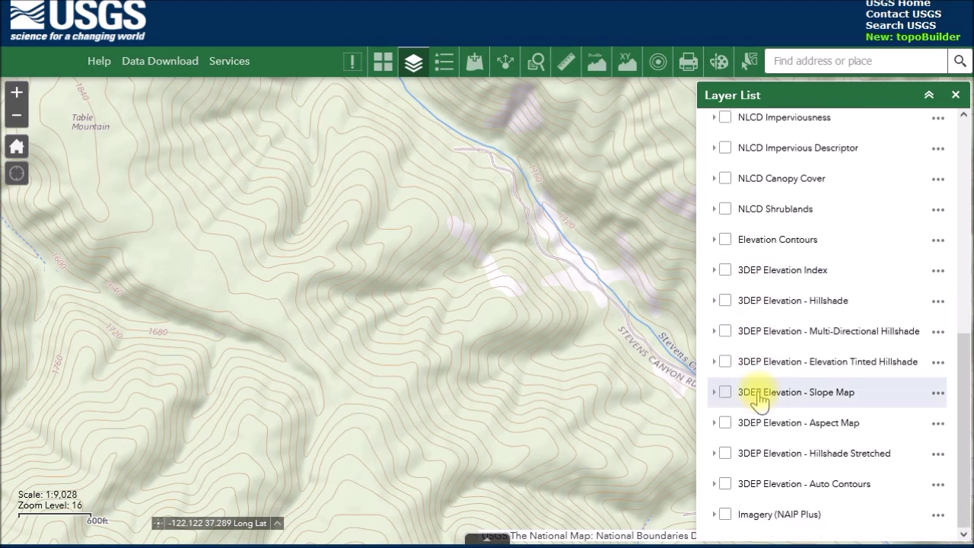
left_click(725, 301)
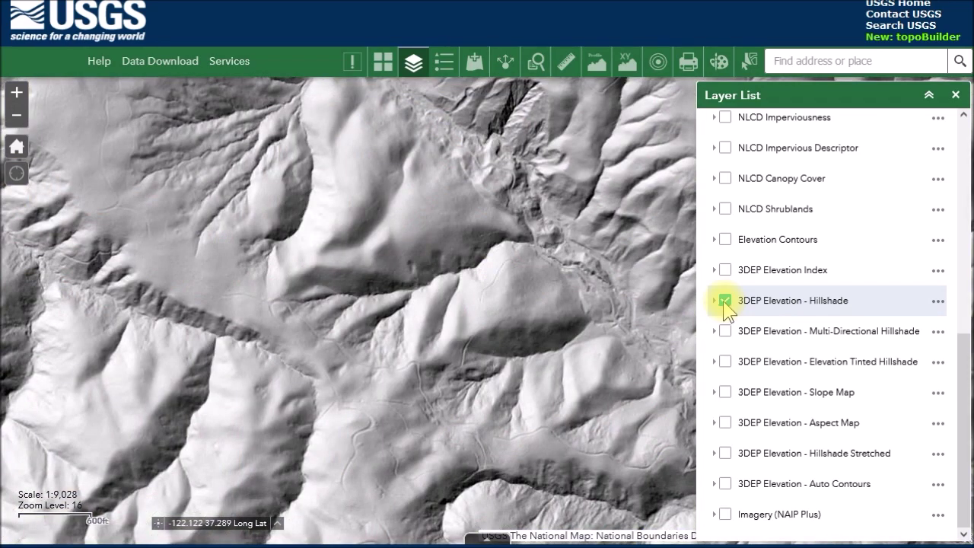
left_click(652, 332)
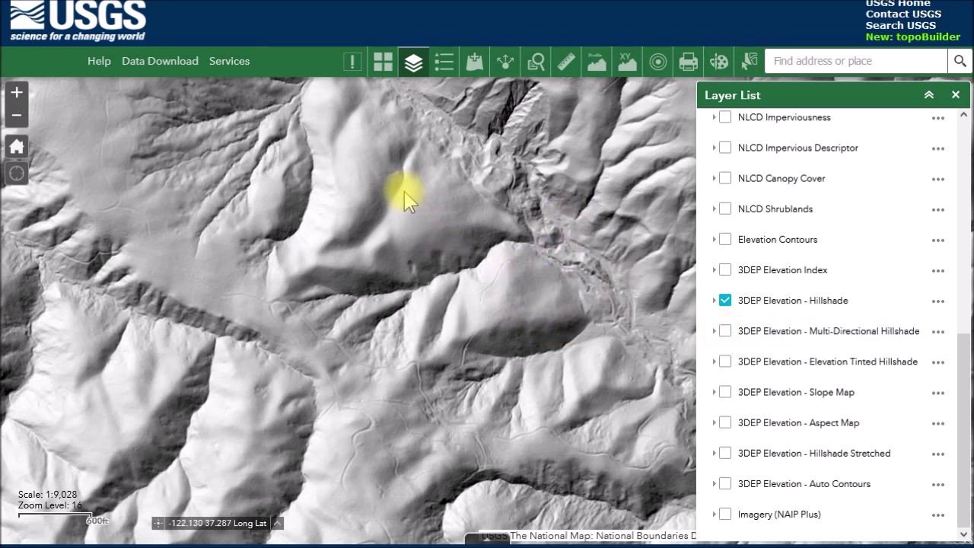
Replace the plain hillshade with the 3DEP Elevation - Multi-Directional Hillshade layer and inspect the hill beside Stevens Creek
left_click(725, 331)
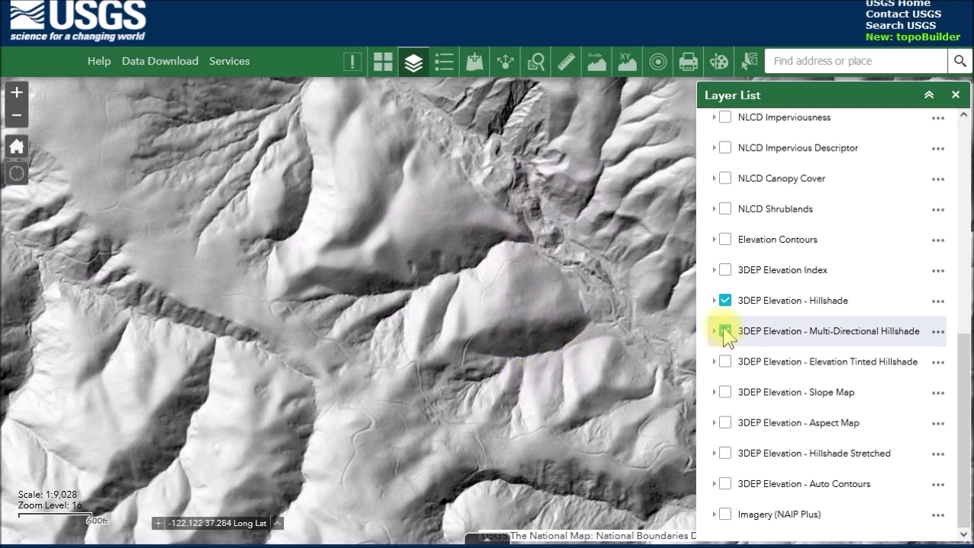
left_click(725, 302)
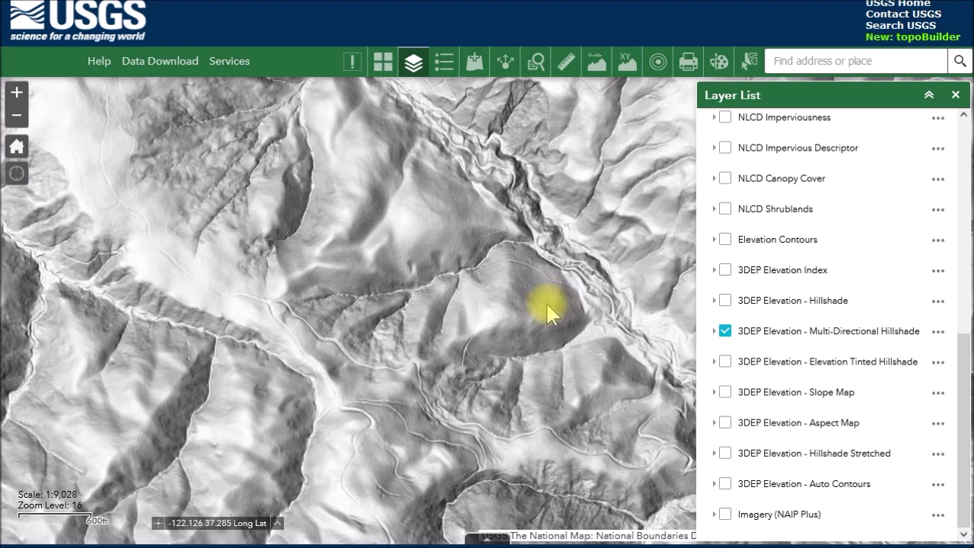
left_click_drag(566, 294, 484, 304)
left_click(17, 97)
left_click(17, 97)
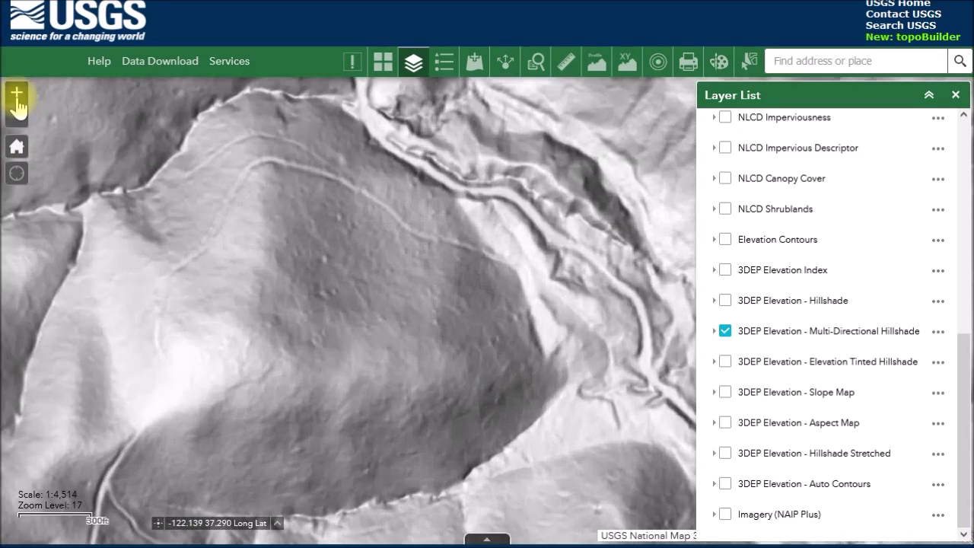
left_click_drag(177, 288, 366, 327)
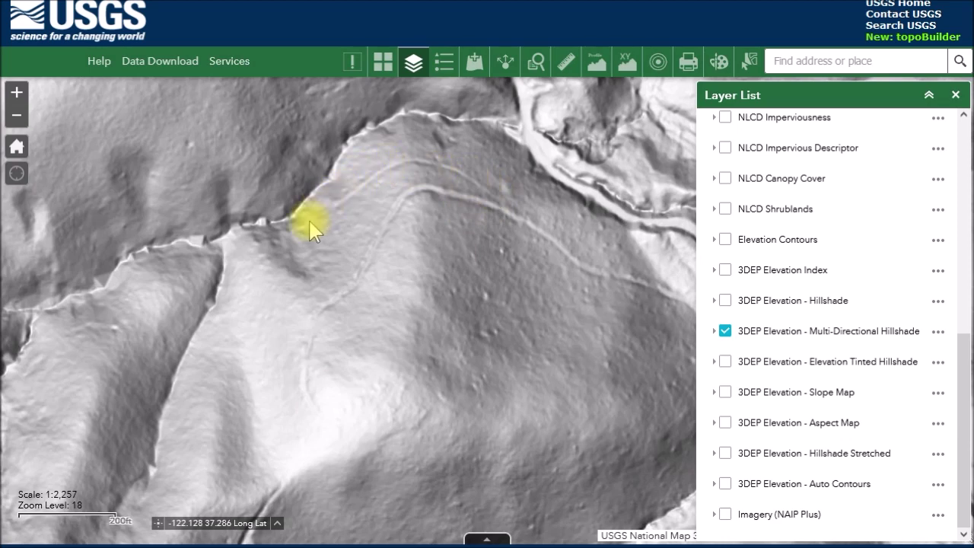
key("Up")
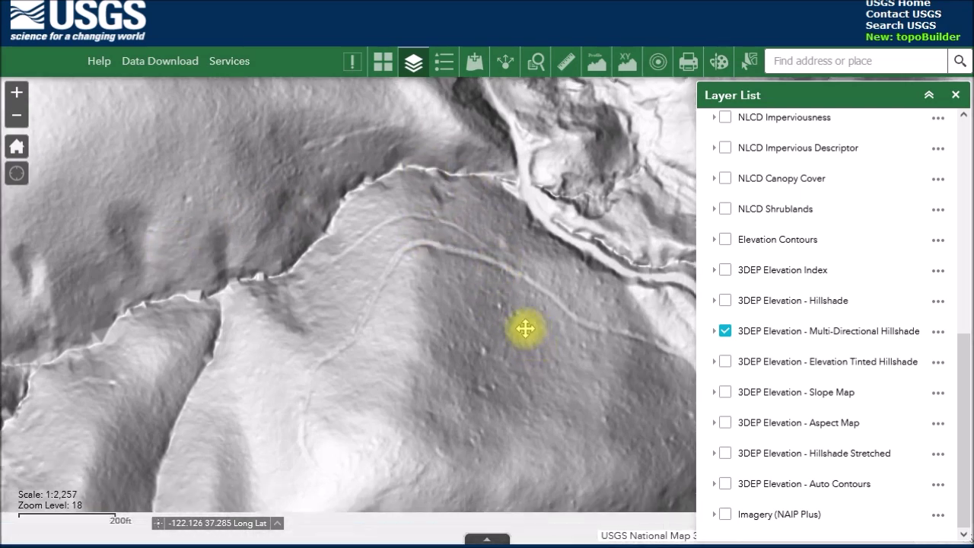
scroll(502, 255, "down", 1)
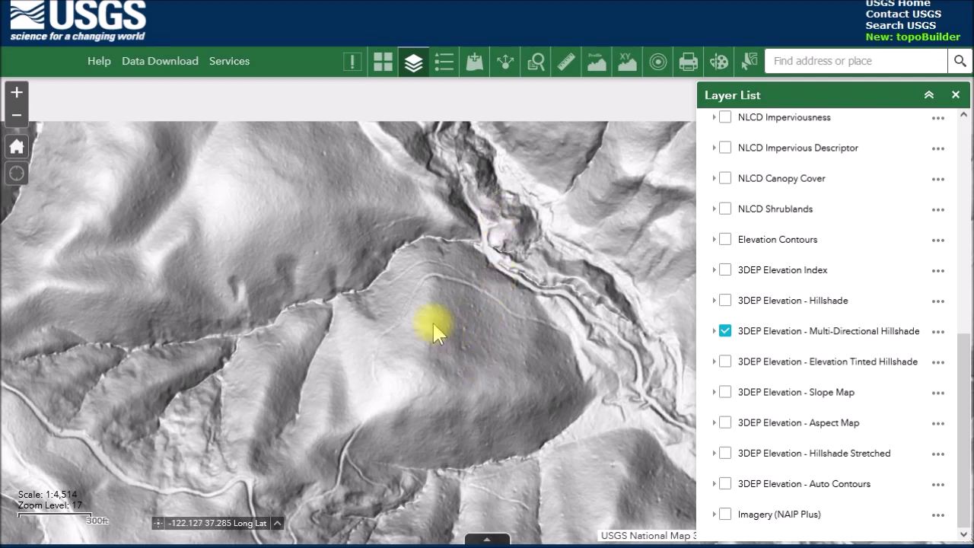
Show the National Hydrography Dataset over the hillshade and replace it with the NHD Plus High Resolution Dataset
left_click_drag(965, 373, 966, 244)
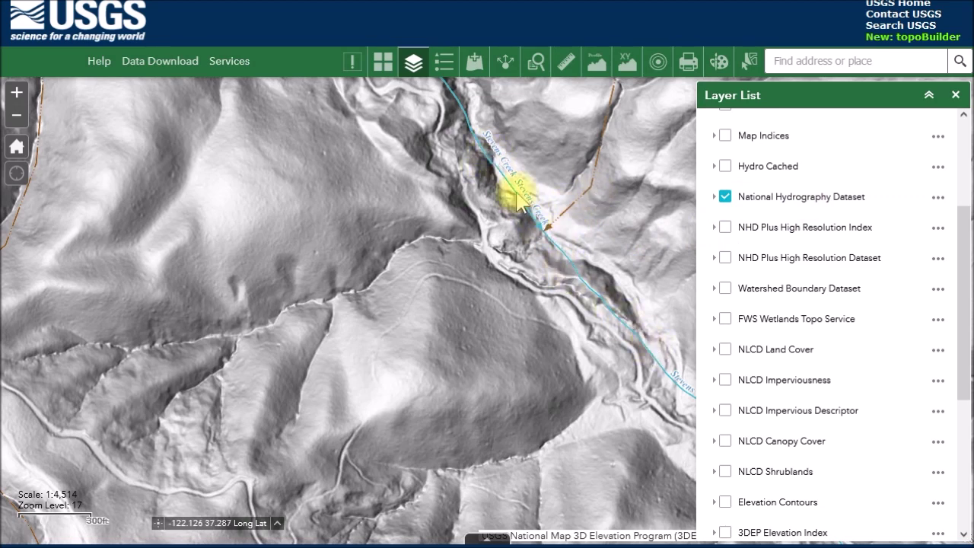
key("Up")
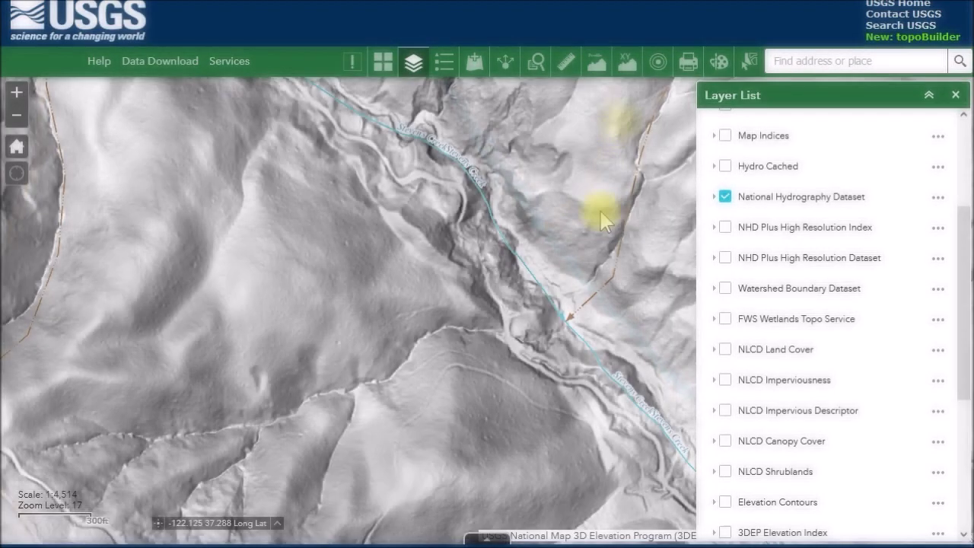
left_click(725, 257)
left_click(725, 196)
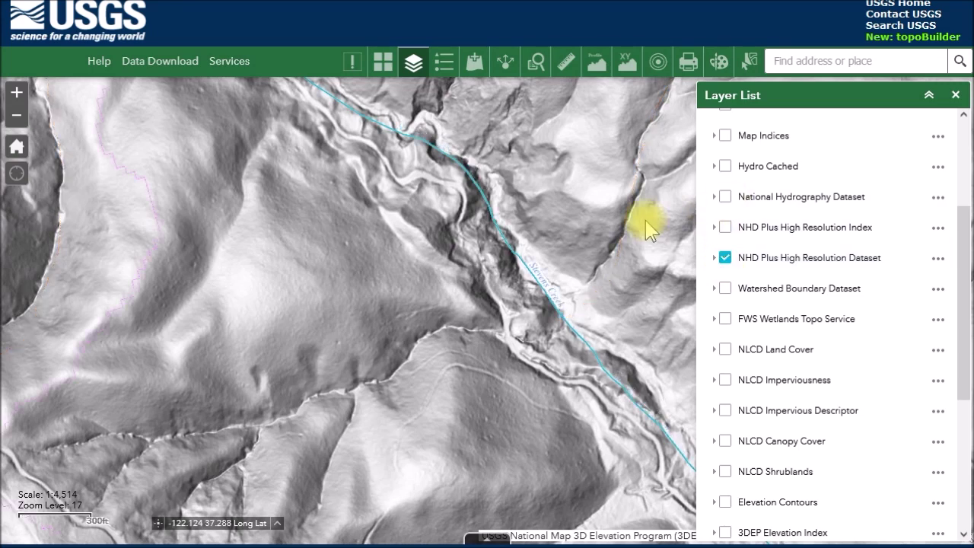
left_click(16, 114)
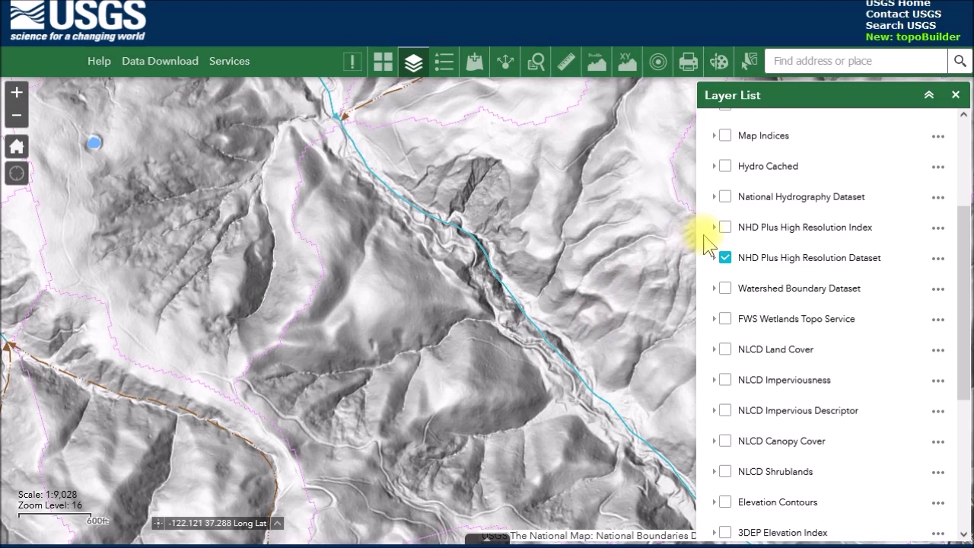
Turn on Elevation Contours and 3DEP Elevation - Auto Contours, and move Auto Contours above the hillshade layers in the layer order
scroll(726, 263, "down", 2)
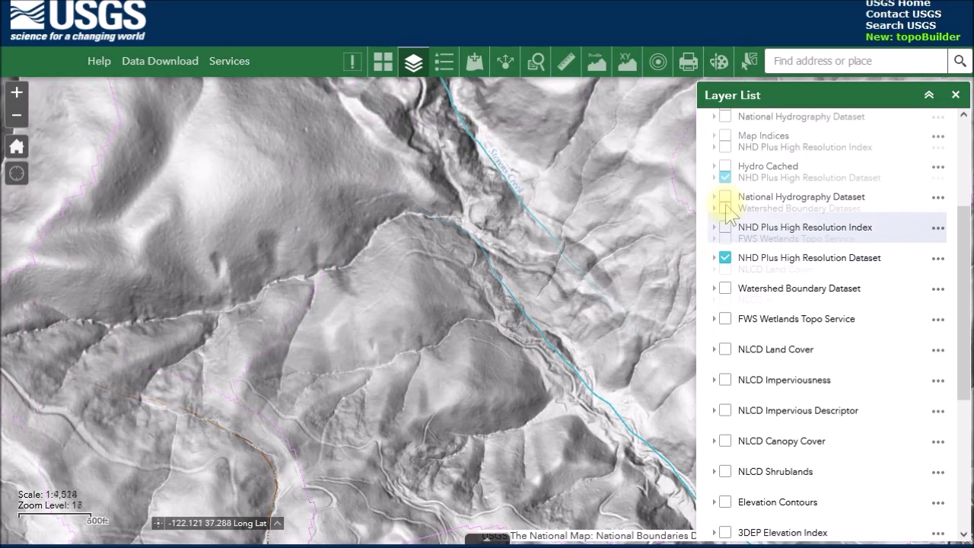
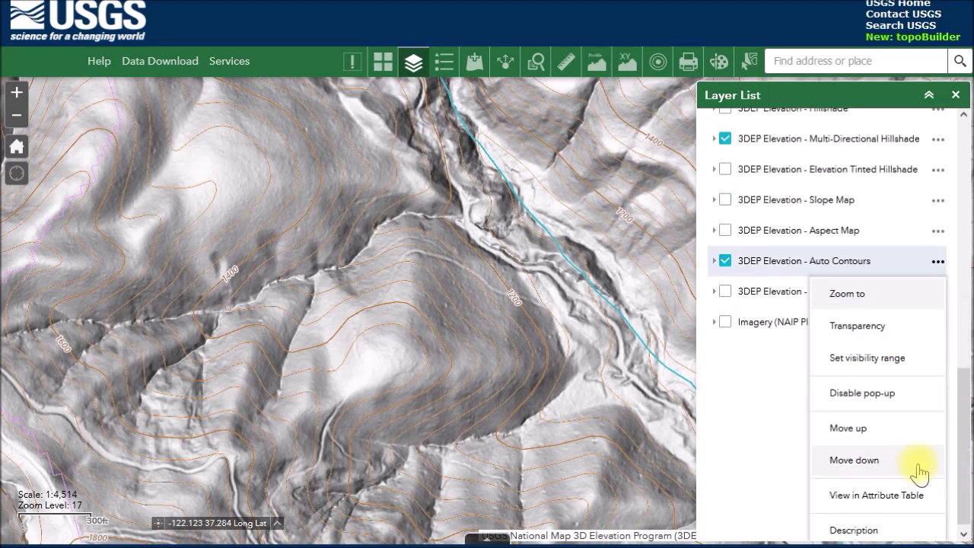
left_click(865, 434)
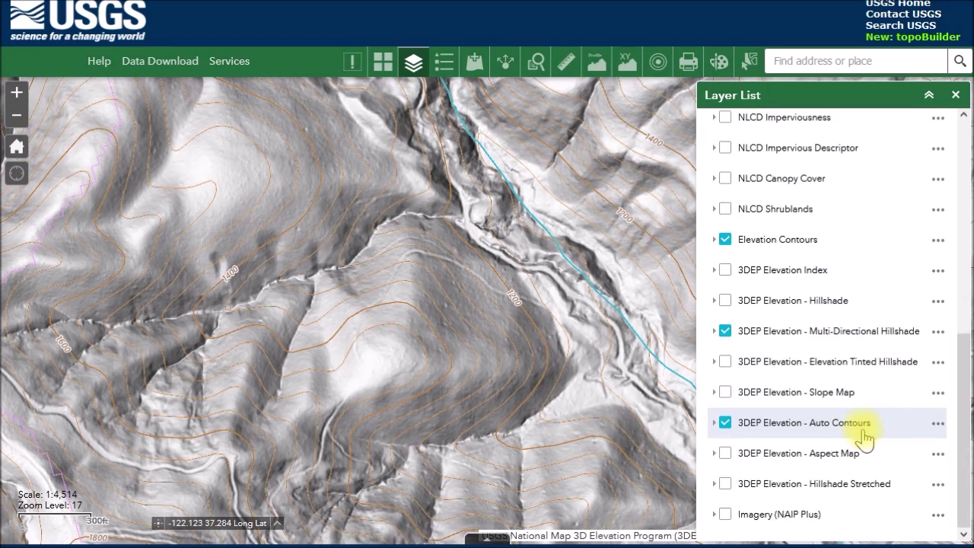
left_click(939, 425)
left_click(936, 412)
left_click(939, 370)
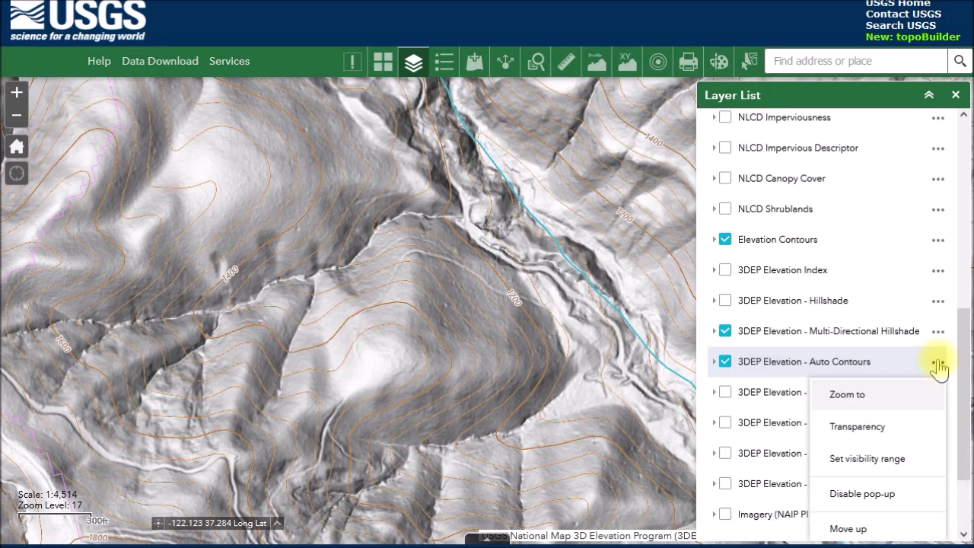
left_click(939, 337)
left_click(779, 330)
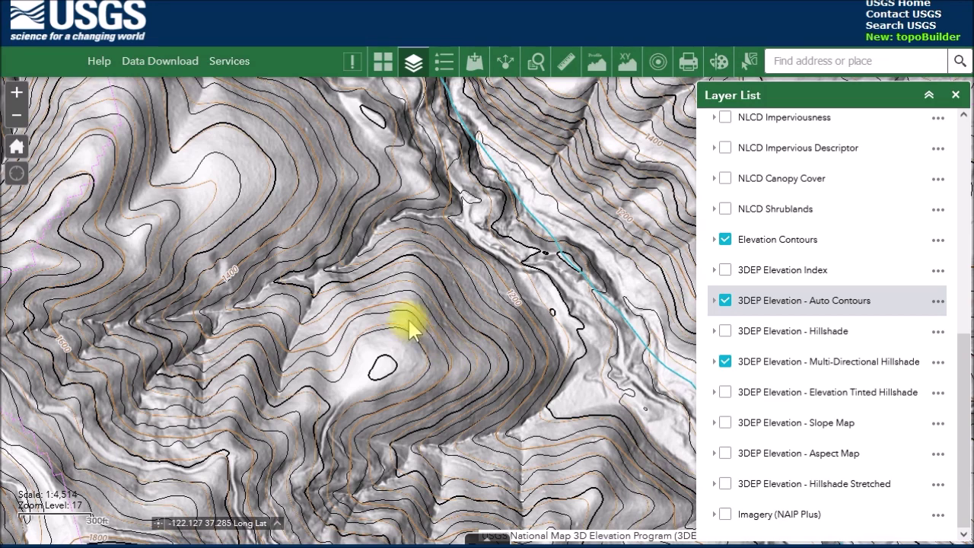
Compare the two contour sets on the hill beside the creek and hide the Elevation Contours layer
scroll(437, 316, "up", 2)
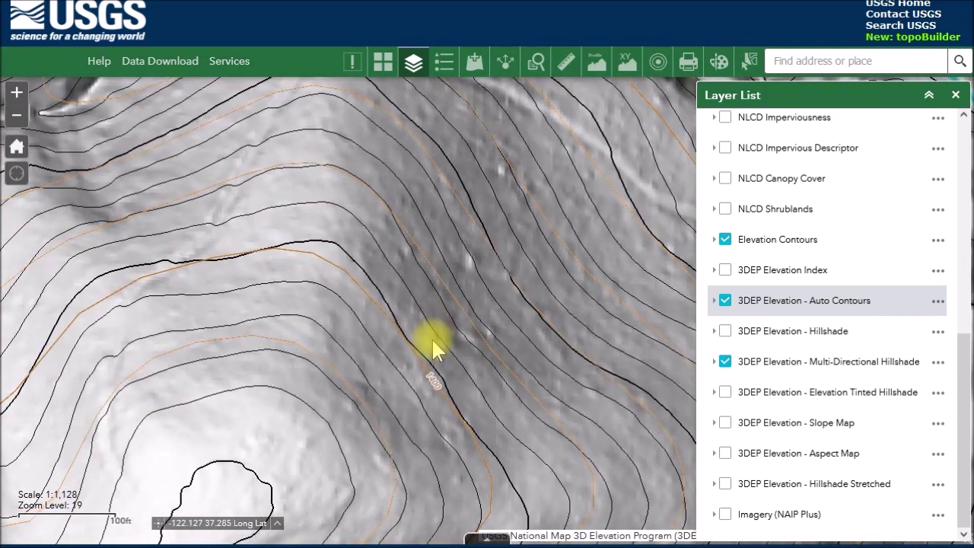
left_click_drag(358, 267, 482, 272)
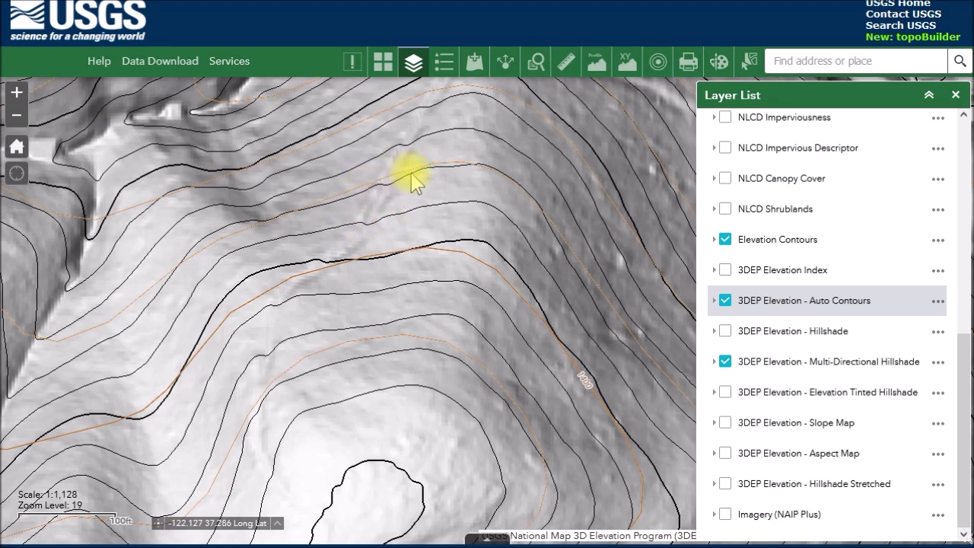
left_click(739, 238)
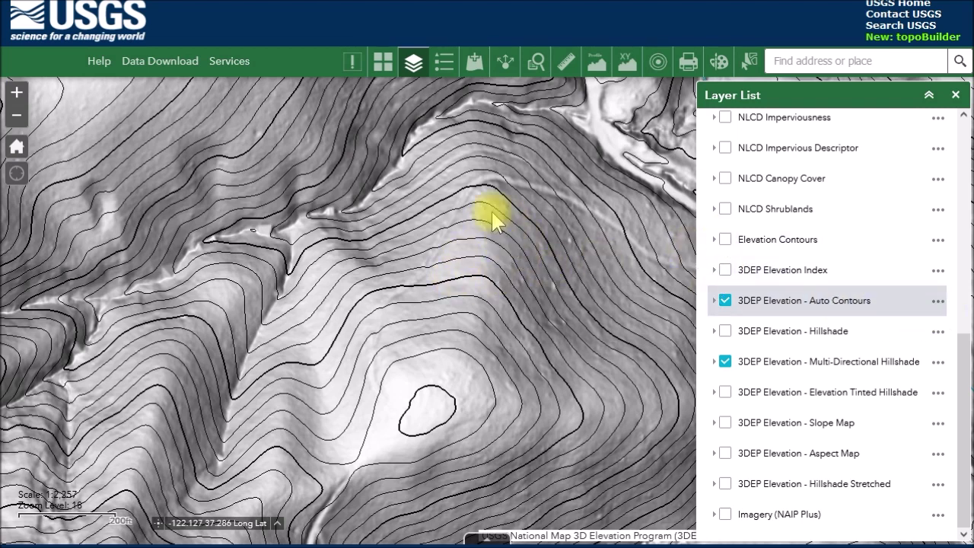
Set the 3DEP Elevation - Auto Contours layer's transparency to about 85% and close the layer list
left_click(937, 301)
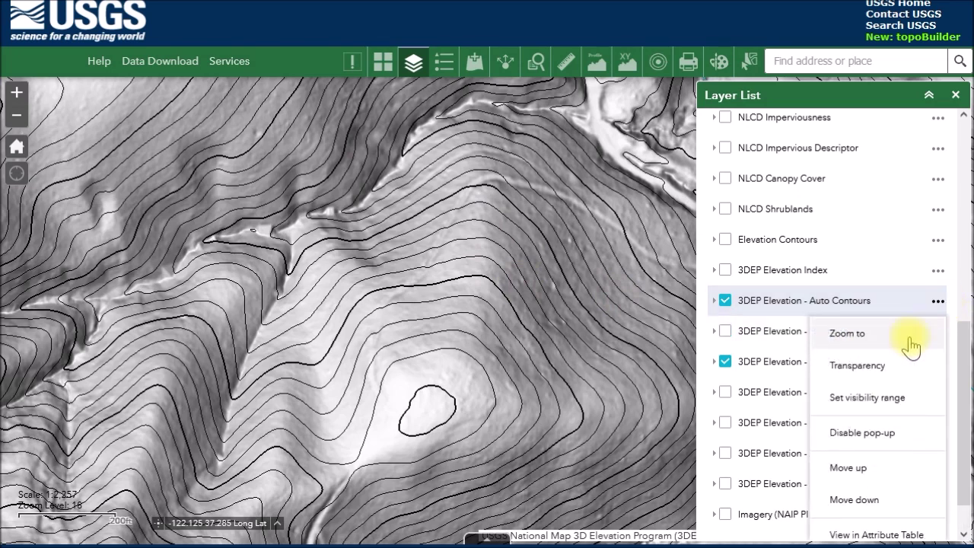
left_click(858, 367)
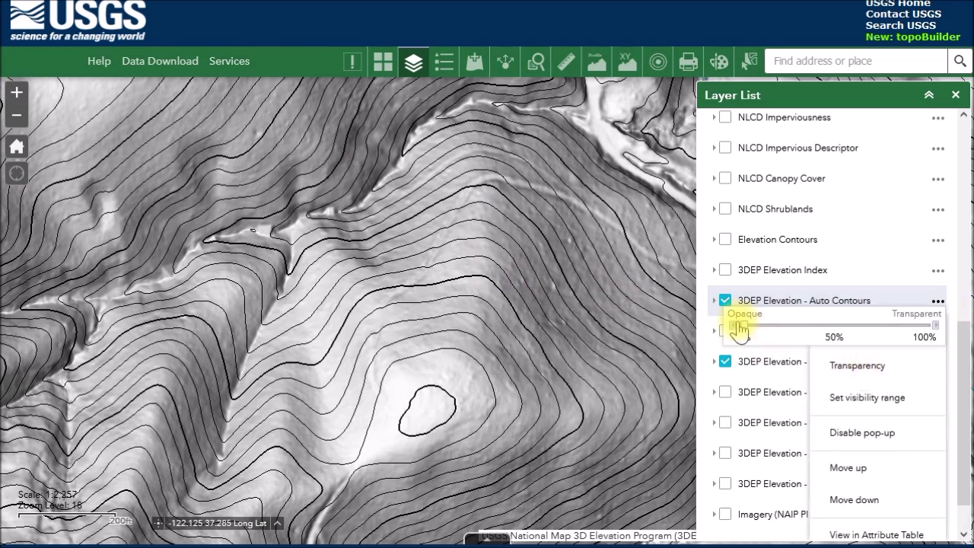
left_click_drag(742, 327, 898, 326)
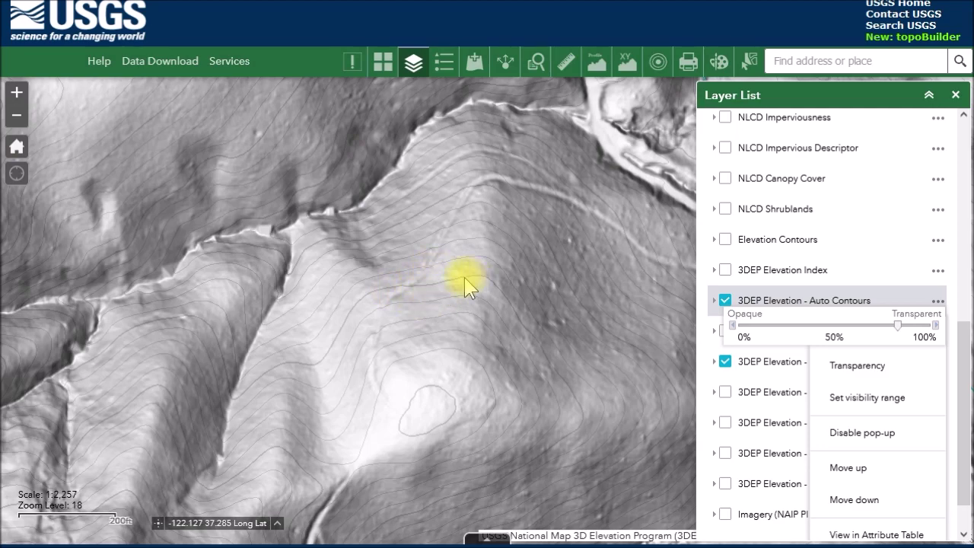
scroll(466, 285, "up", 2)
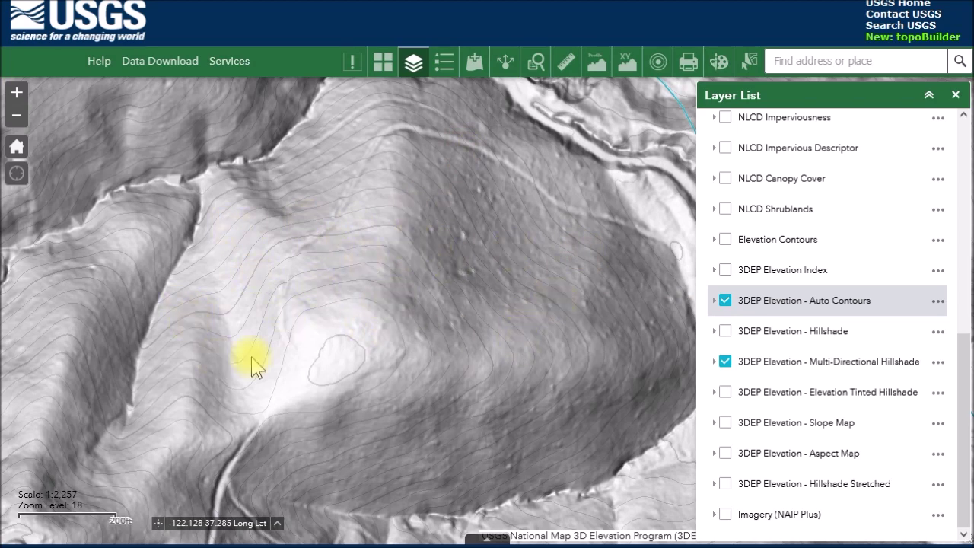
left_click(955, 95)
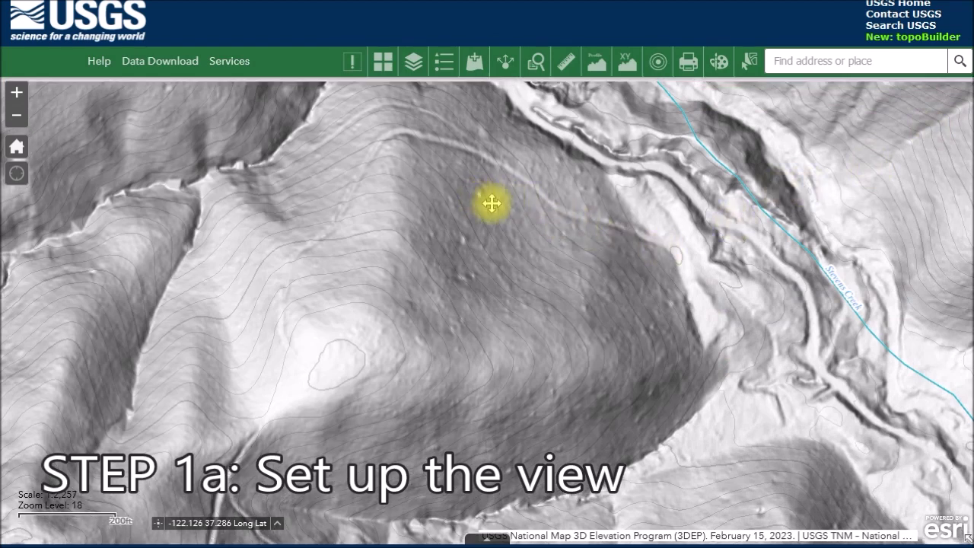
Frame the gullies and ridges west of the hilltop above Stevens Creek at zoom level 18
left_click_drag(494, 202, 558, 216)
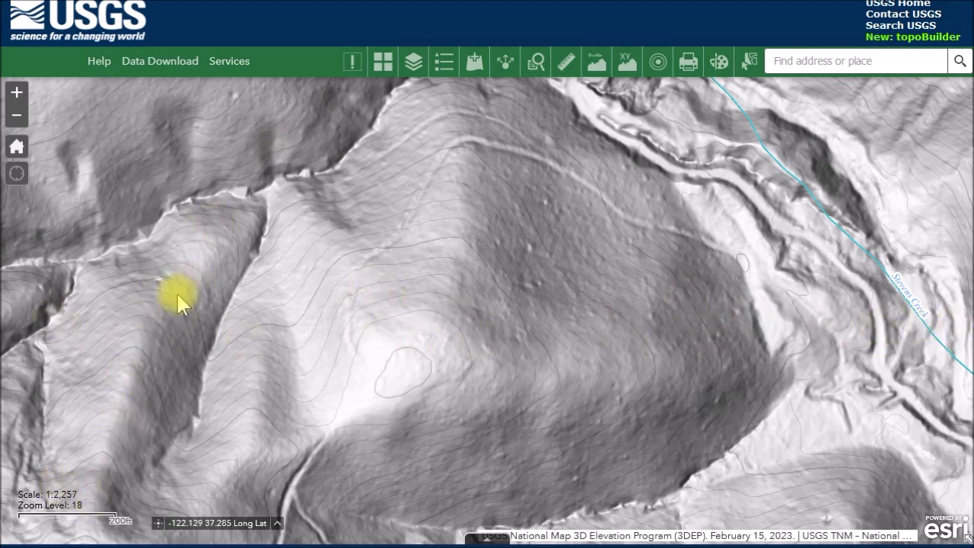
left_click(16, 118)
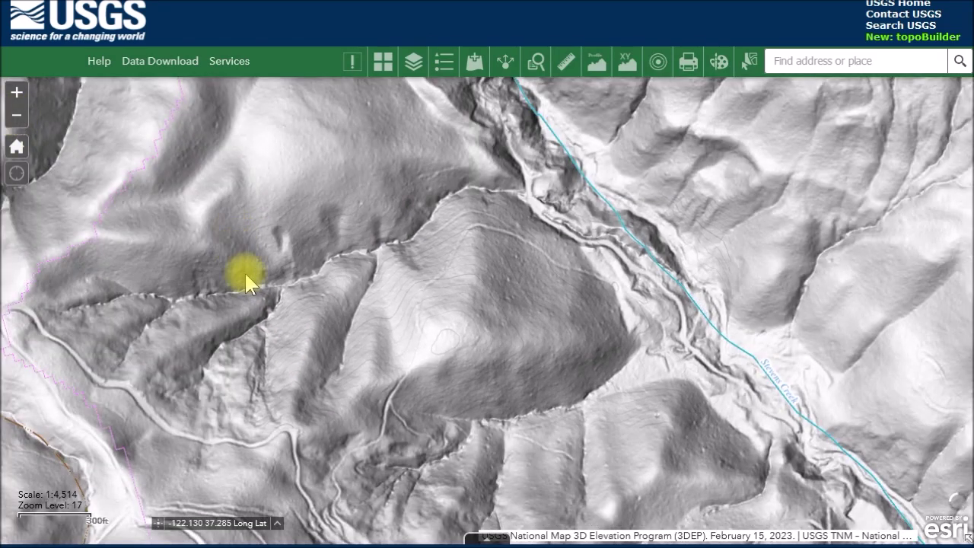
left_click_drag(266, 316, 428, 343)
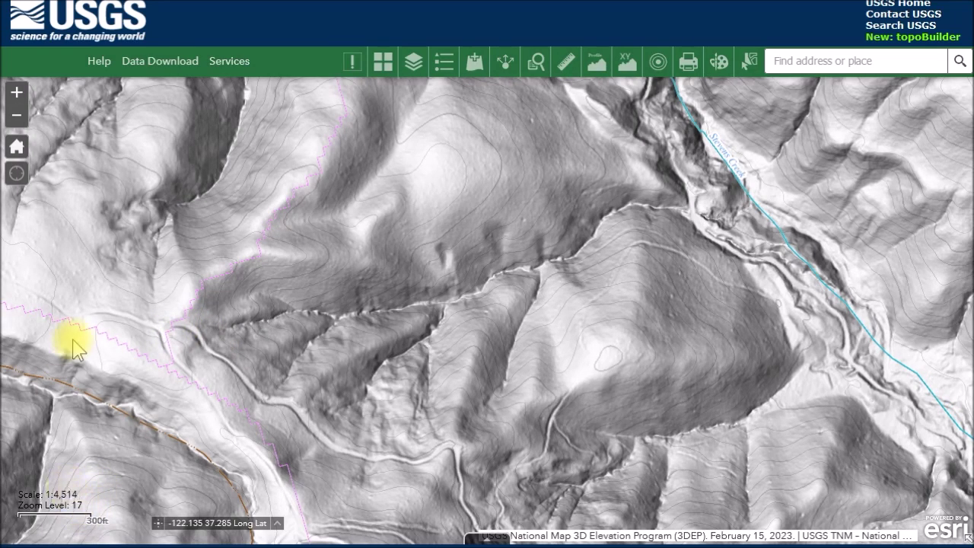
left_click(18, 99)
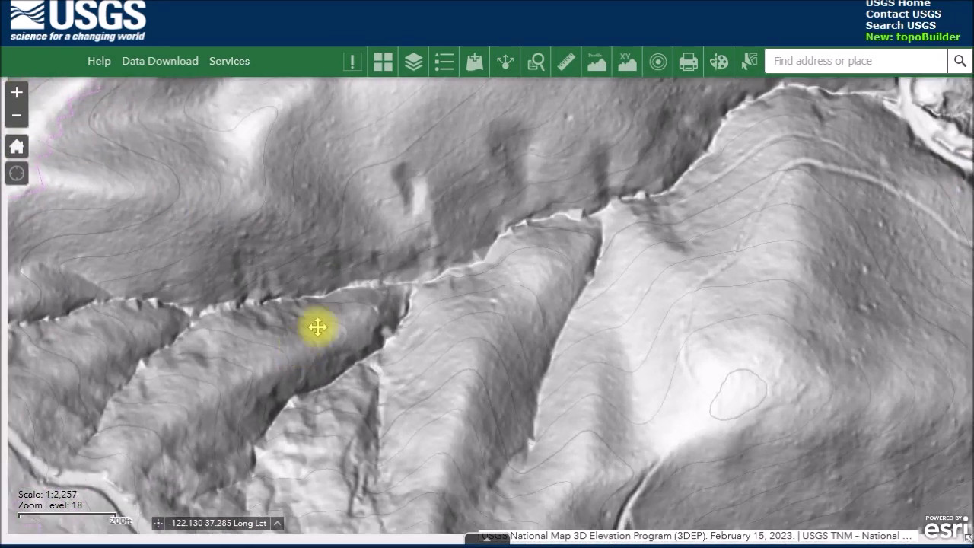
left_click_drag(317, 326, 341, 233)
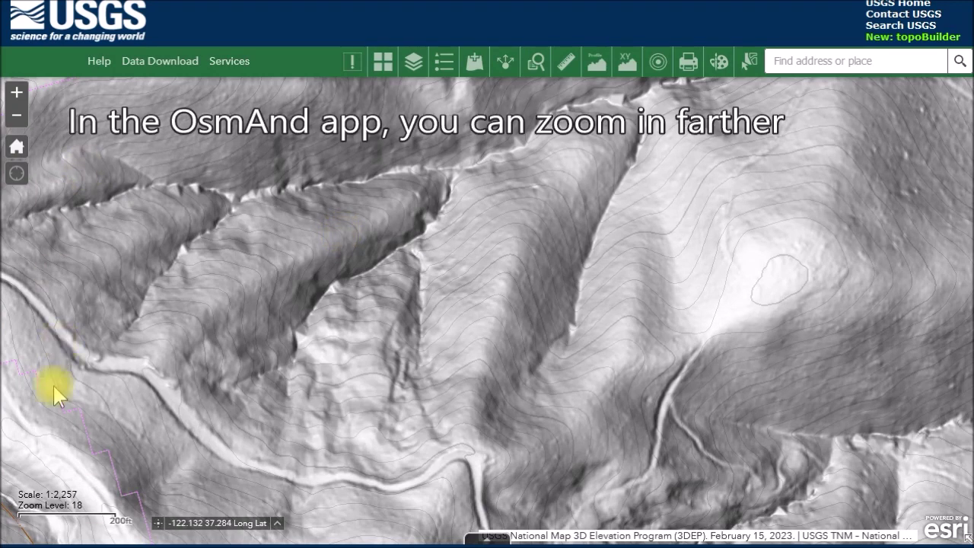
left_click(19, 94)
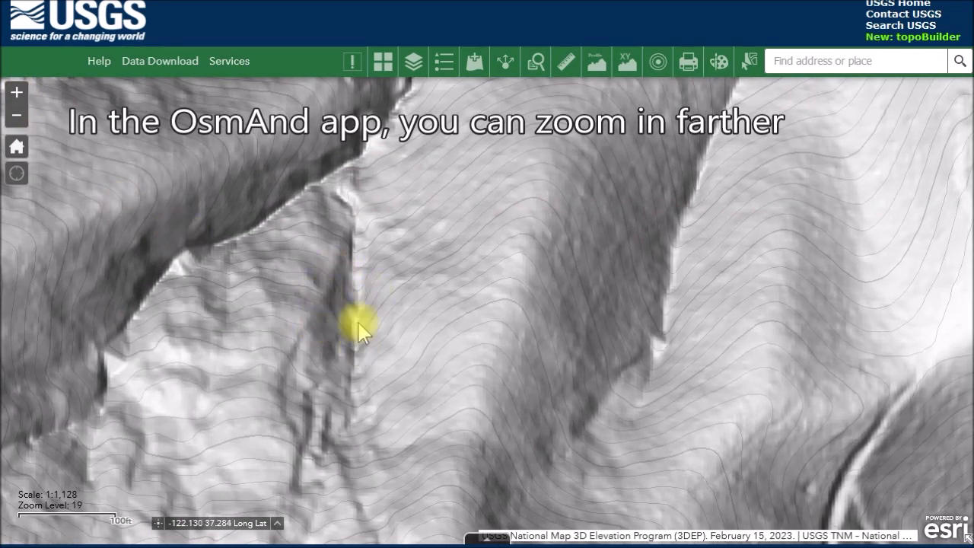
left_click(19, 116)
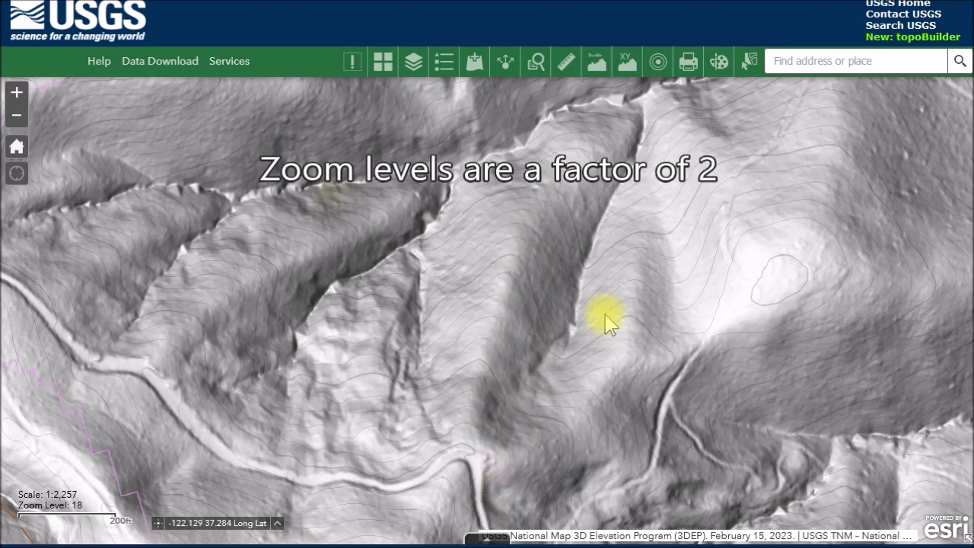
left_click(17, 116)
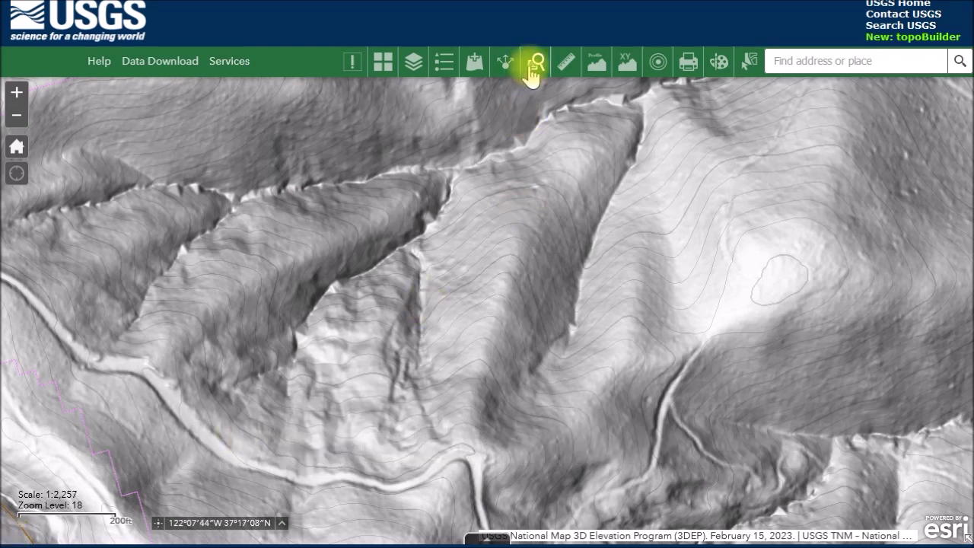
Activate the Spot Elevation tool, query the southwest corner of the map view and copy that point's DD and DMS coordinates
left_click(626, 67)
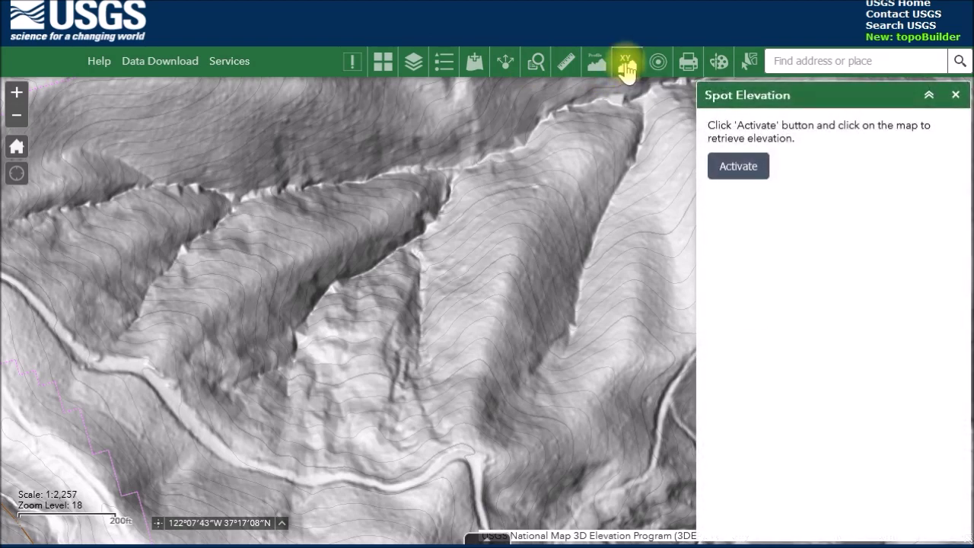
left_click(751, 175)
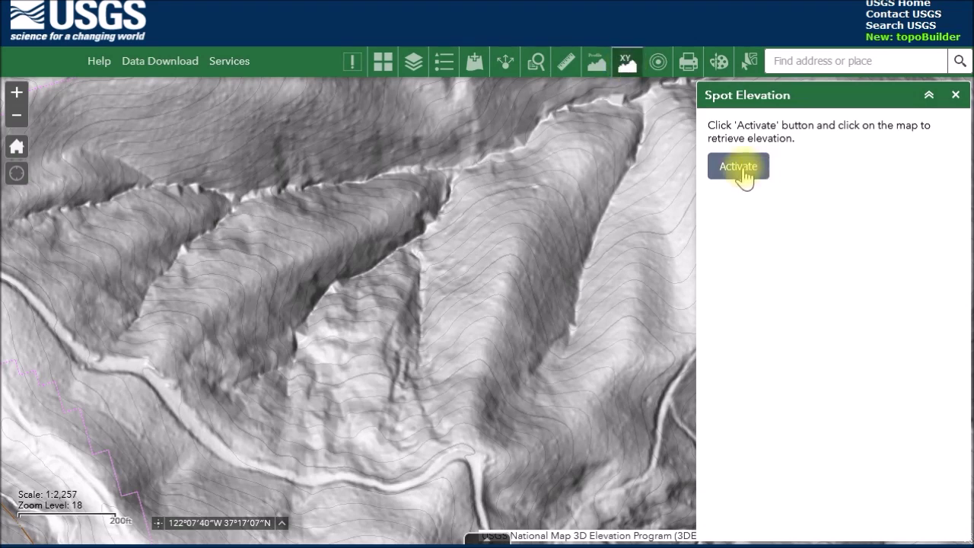
left_click(743, 173)
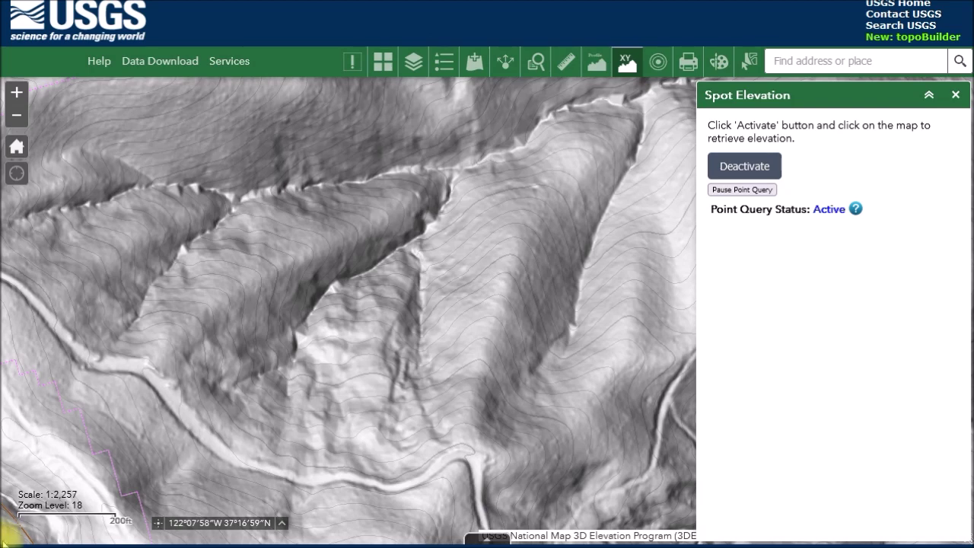
left_click(8, 527)
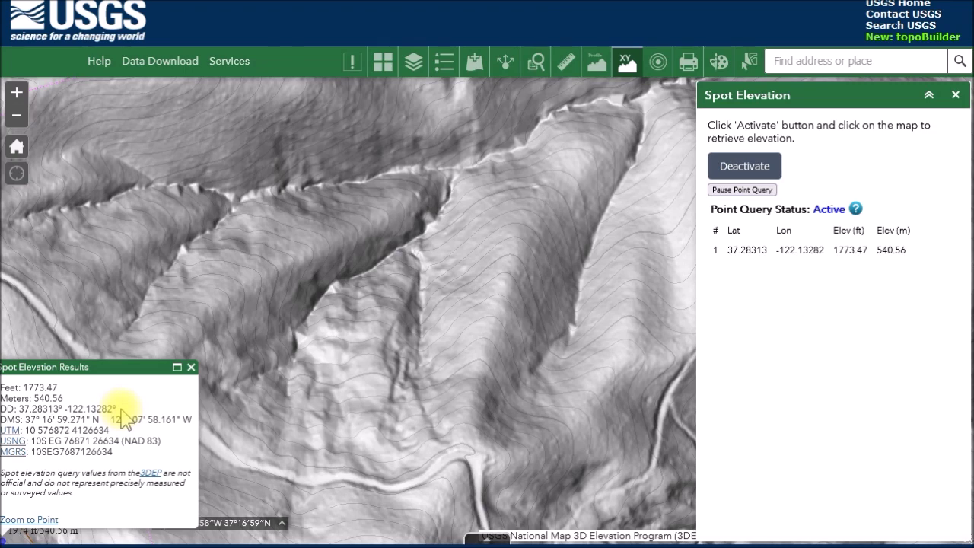
left_click_drag(194, 426, 6, 415)
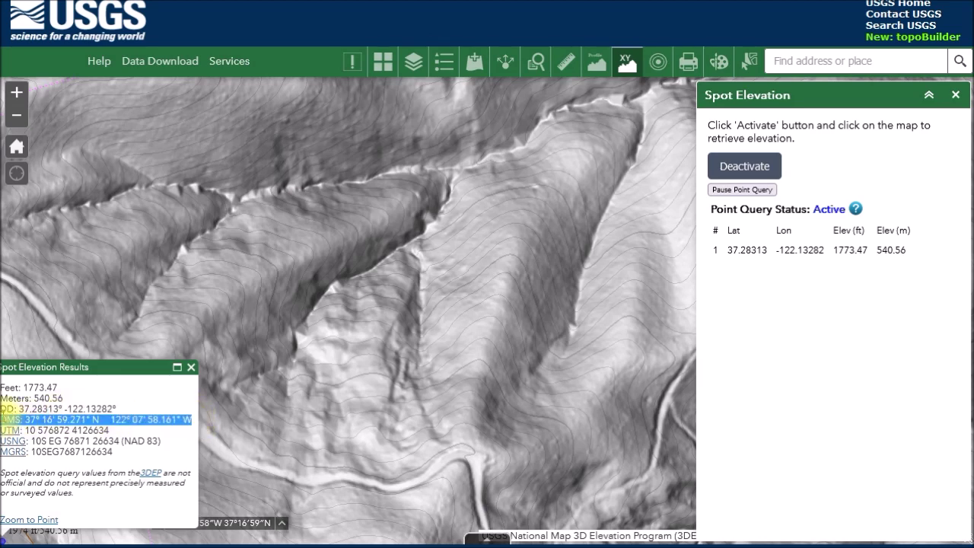
Query the spot elevation at the northeast corner of the map view, copy its DD and DMS coordinates and close the result
left_click(789, 99)
left_click_drag(789, 99, 936, 106)
left_click(929, 96)
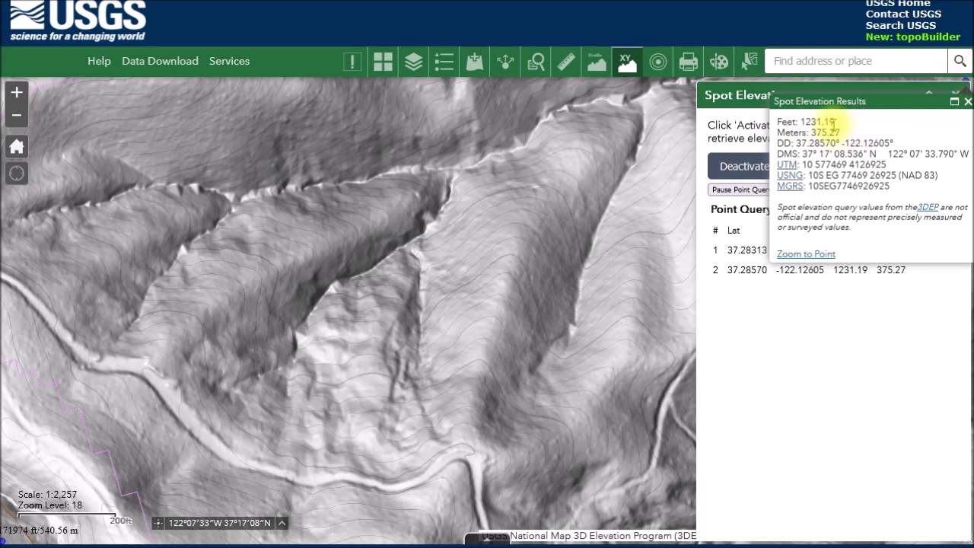
left_click_drag(781, 142, 954, 161)
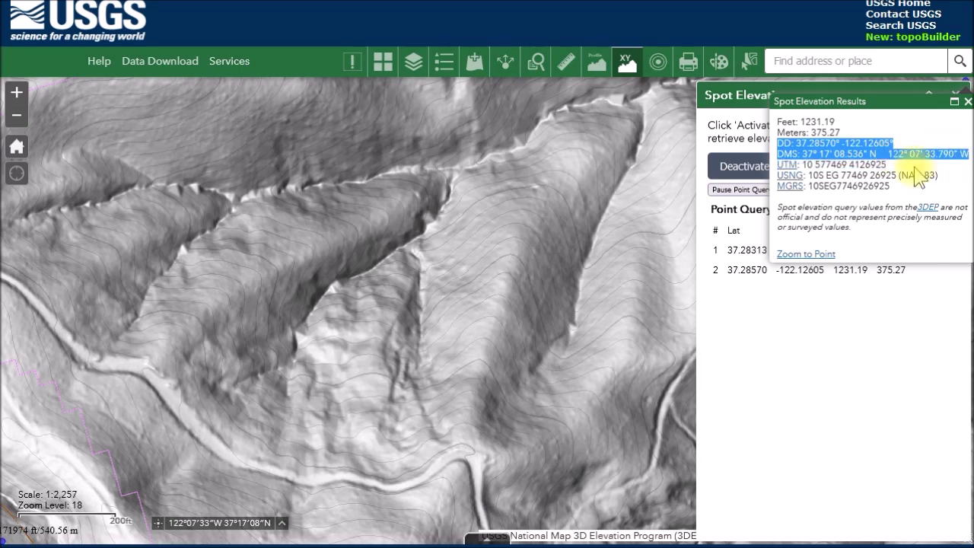
left_click(966, 102)
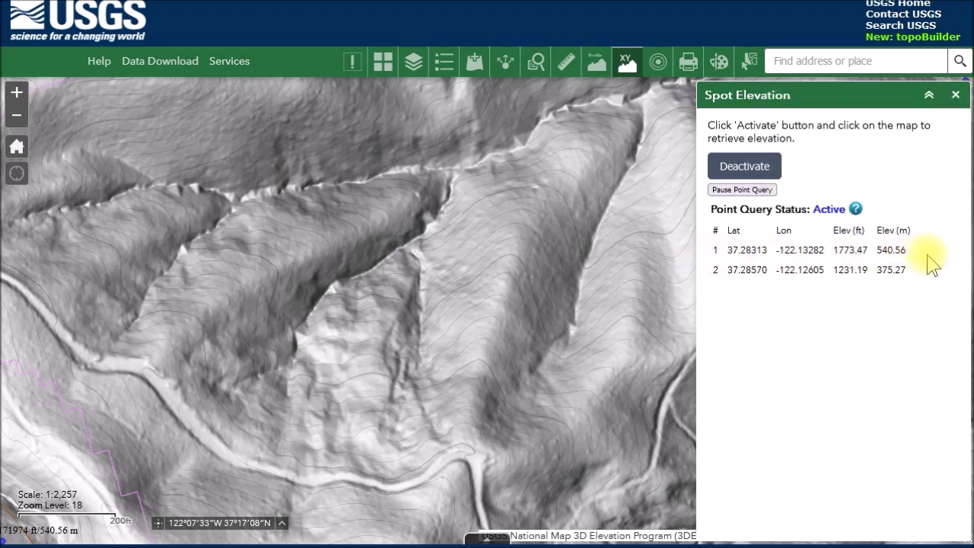
Highlight the two queried points in the results table, then deactivate and close the Spot Elevation tool
left_click_drag(930, 272, 707, 251)
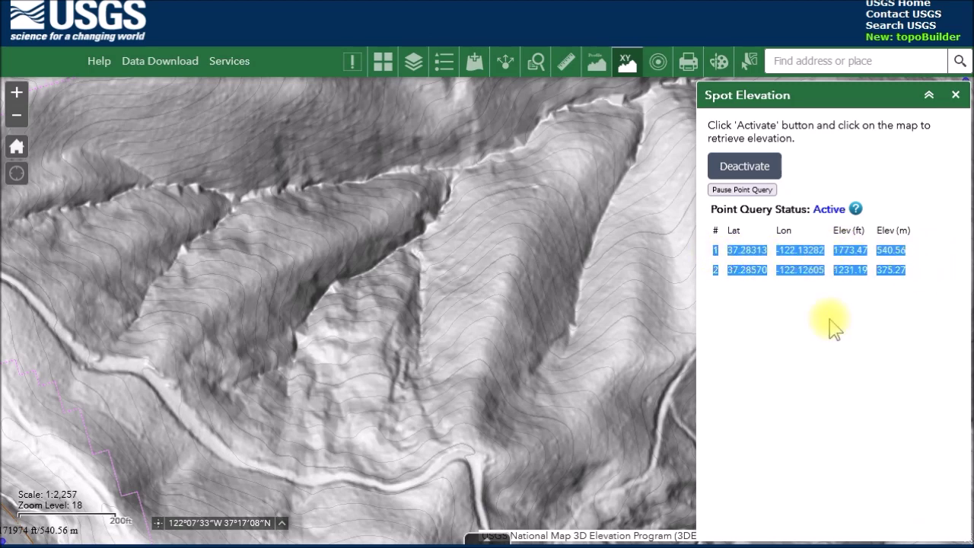
left_click(761, 163)
left_click(957, 99)
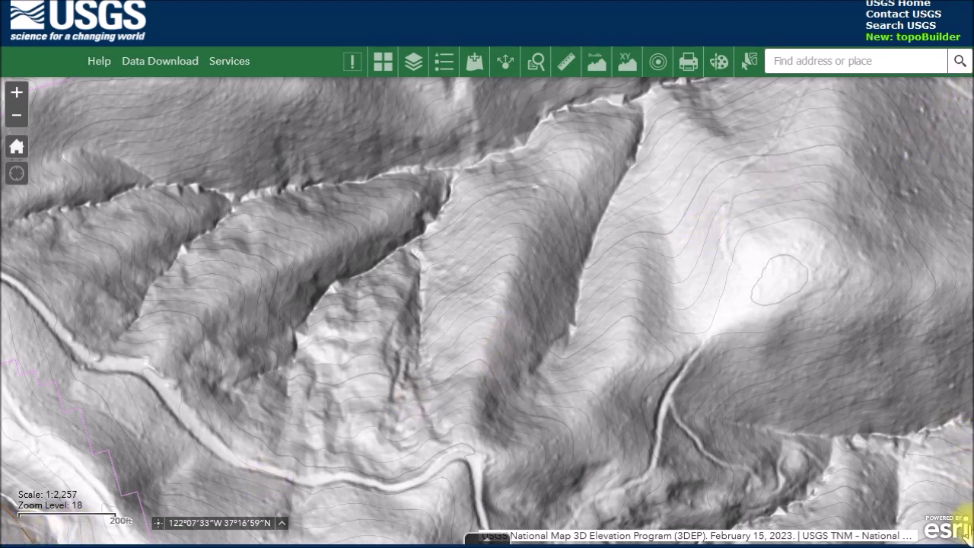
Check the framed area's location on the overview map and hide the overview again
left_click(963, 533)
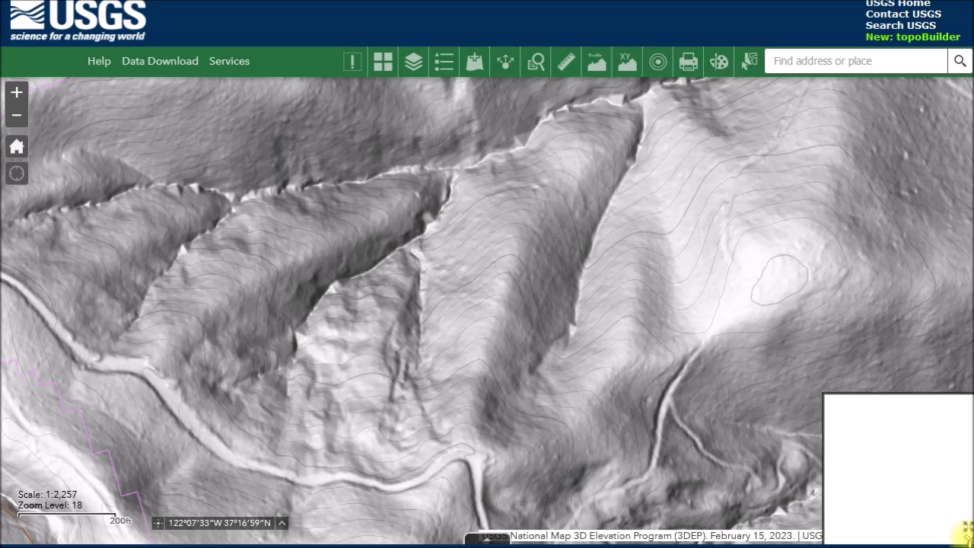
left_click(901, 328)
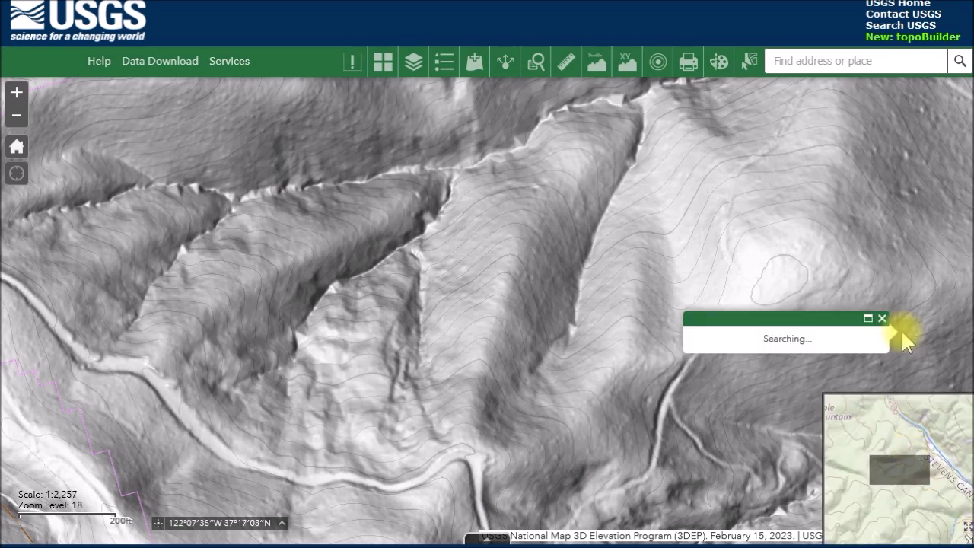
left_click(965, 527)
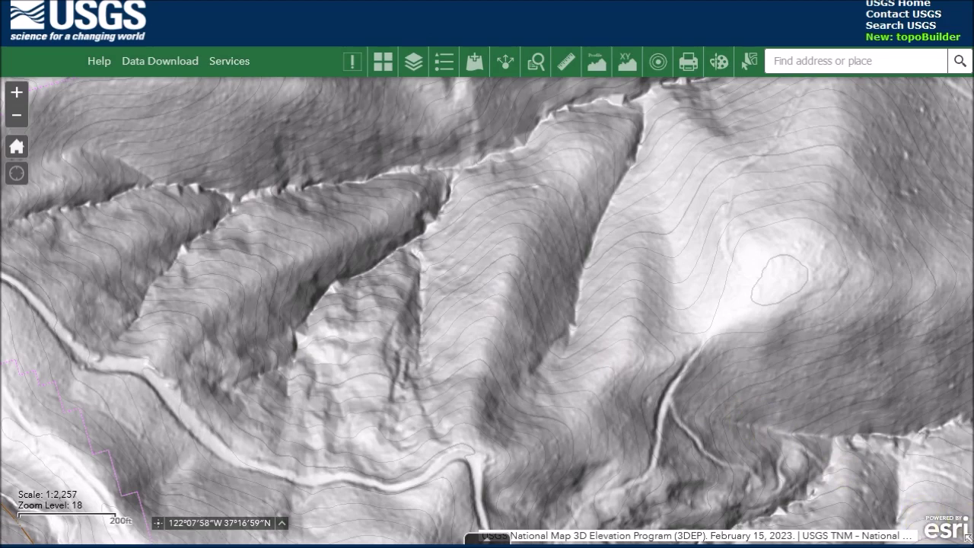
Switch to the text editor notes and review the CT-Silide corner coordinates and the copied coordinates in the clipboard history
key("alt+Tab")
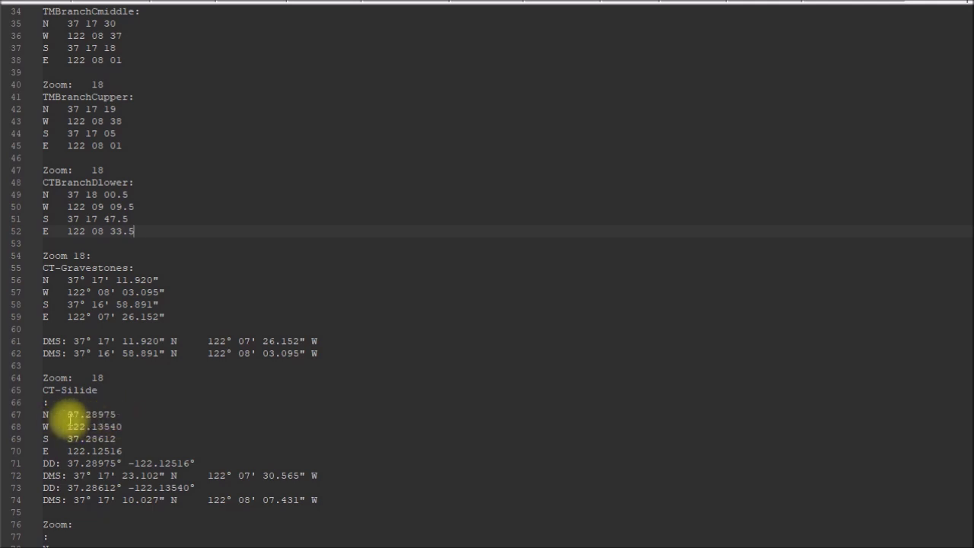
left_click_drag(66, 415, 117, 415)
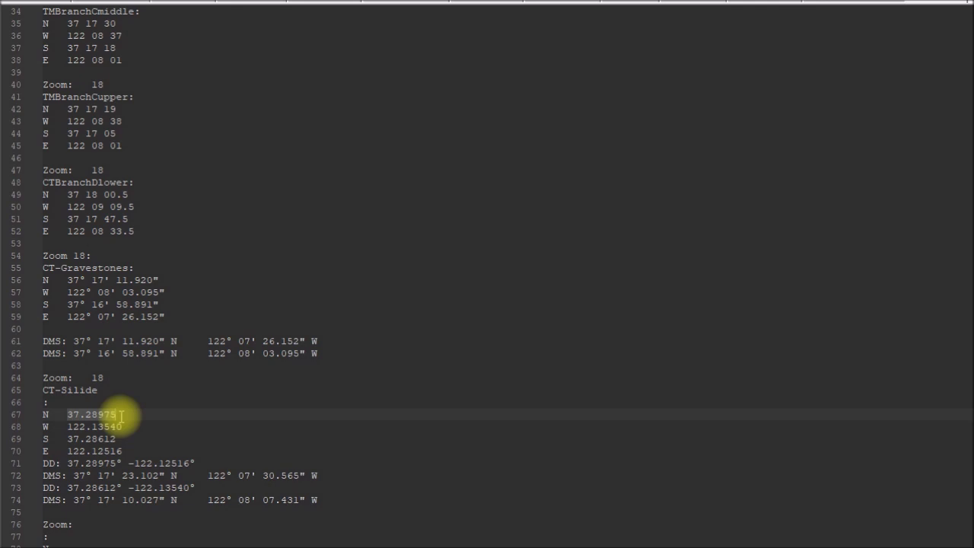
left_click(143, 417)
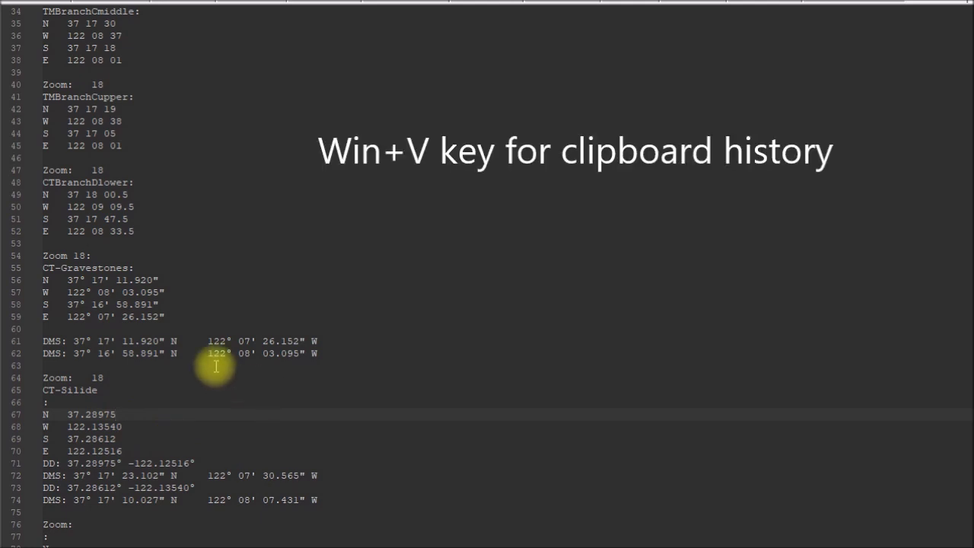
key("super+v")
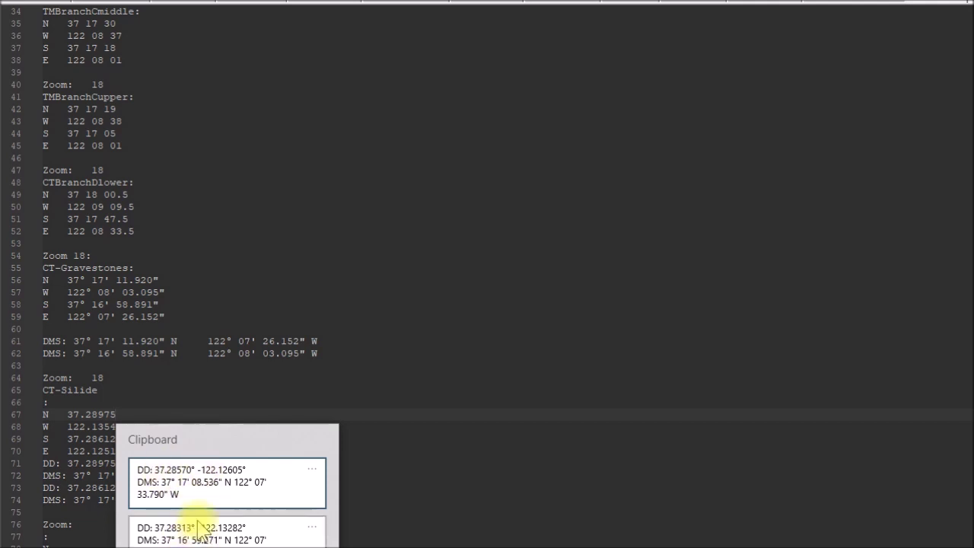
left_click(403, 420)
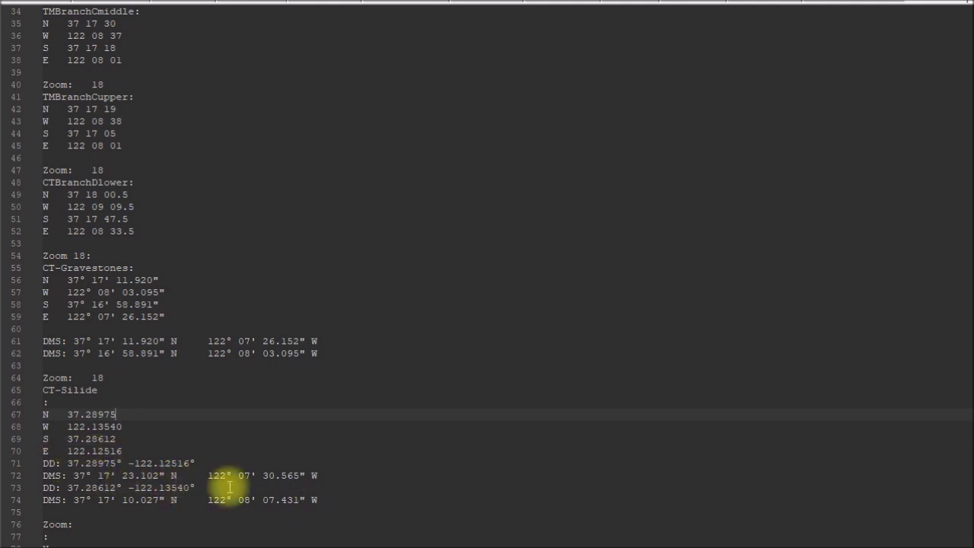
Correct the map name "CT-Silide" to "CT-Slide" in the coordinate notes
key("Up")
key("Up")
key("Left")
key("Left")
key("Left")
key("Left")
key("BackSpace")
key("Down")
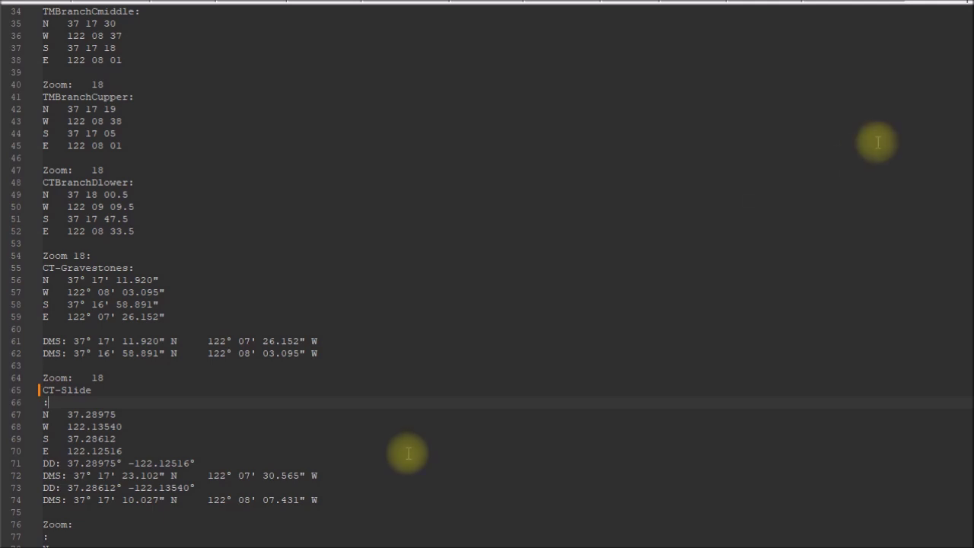
Switch back to the USGS map in the browser and capture the map area from its southwest to northeast corner with FireShot
key("alt+Tab")
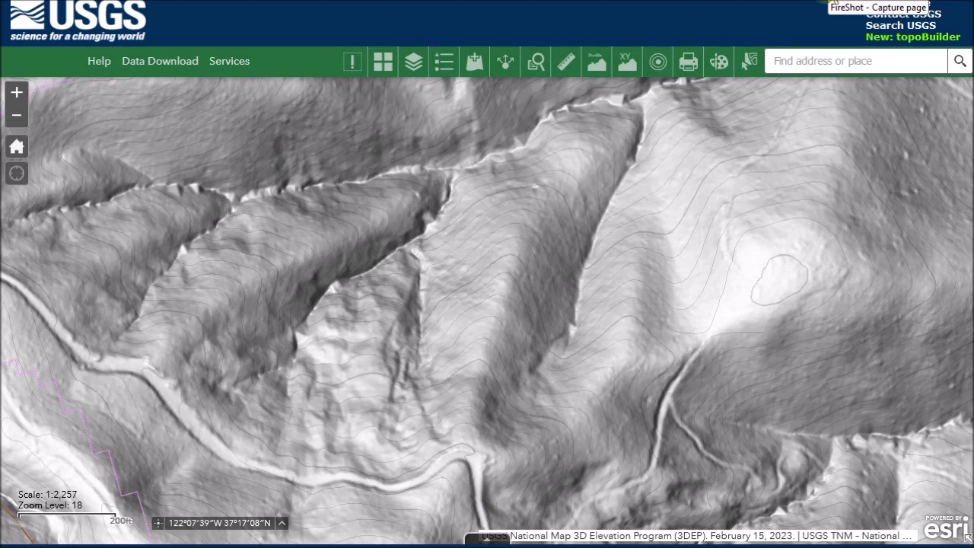
left_click(828, 2)
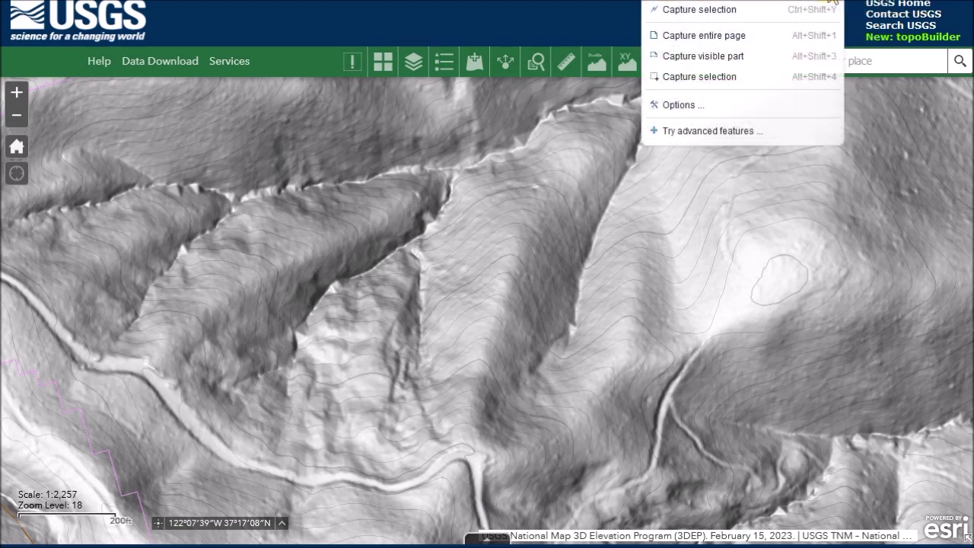
left_click(689, 13)
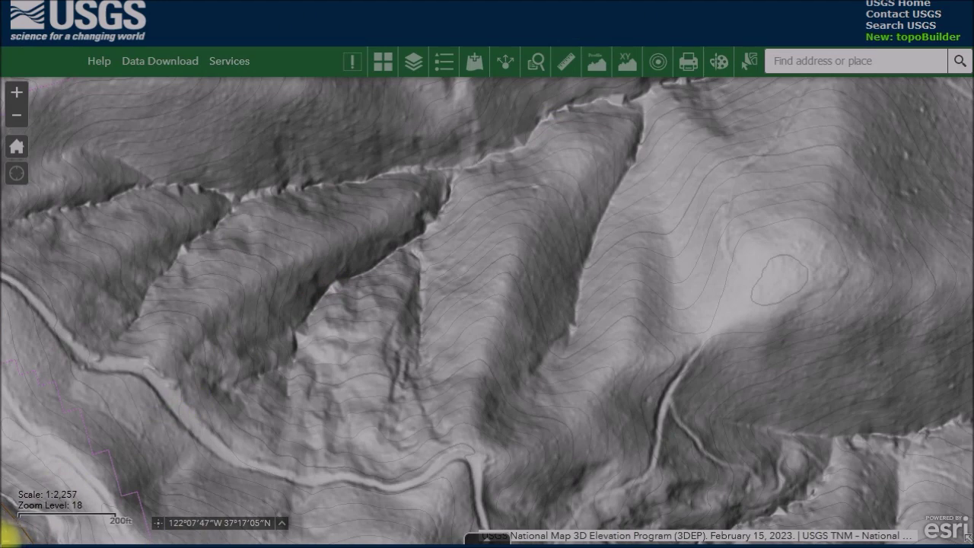
left_click_drag(10, 534, 963, 85)
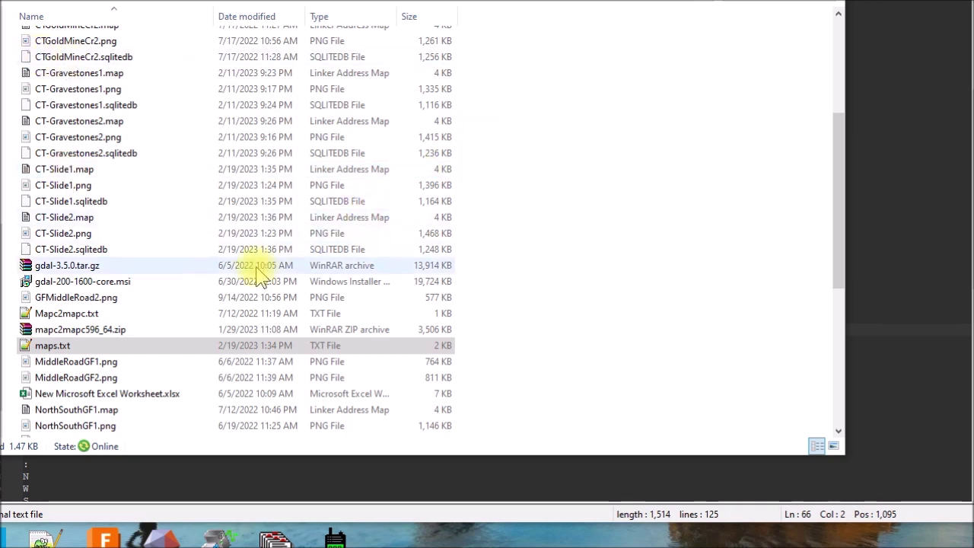
Return to the coordinate notes in the text editor at the empty map entry below CT-Slide
left_click(330, 464)
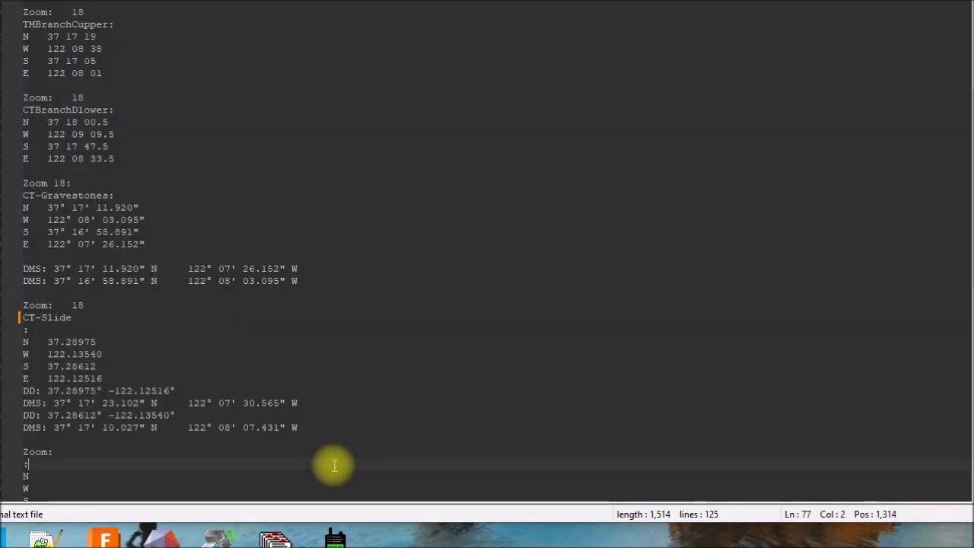